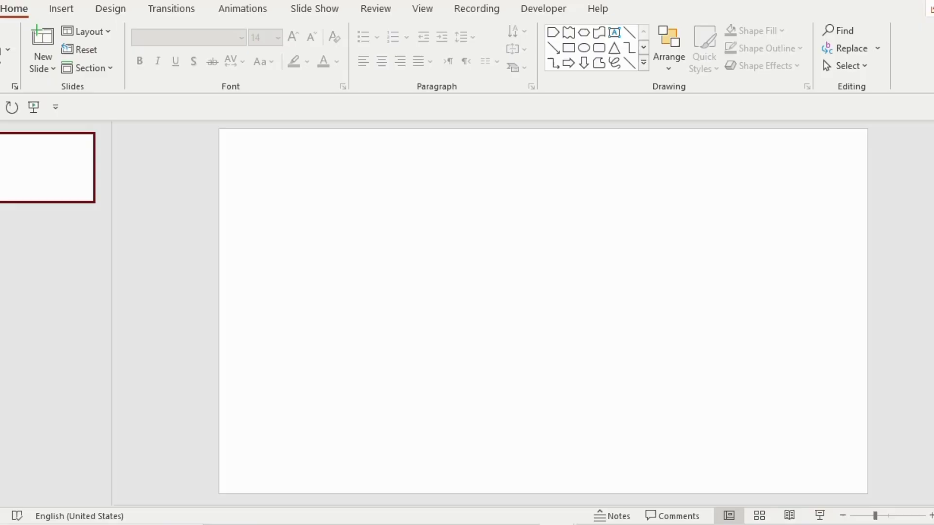
Give the slide background a gradient fill and set its first gradient stop to a medium gray.
{"action": "right_click", "coordinate": [432, 284]}
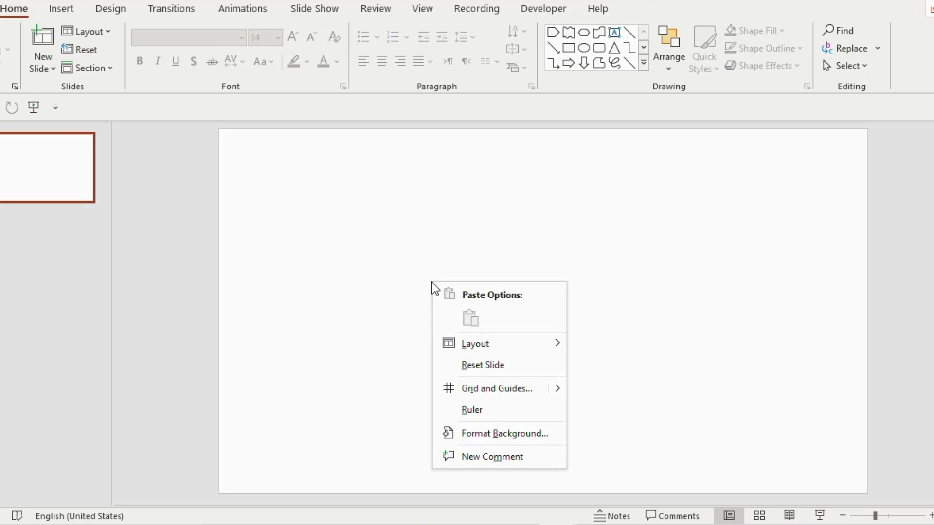
{"action": "left_click", "coordinate": [484, 434]}
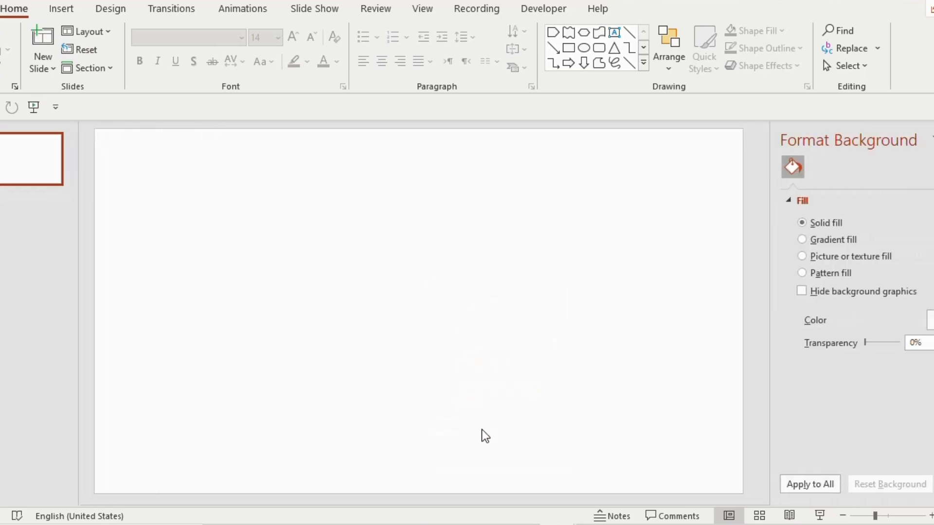
{"action": "left_click", "coordinate": [801, 240]}
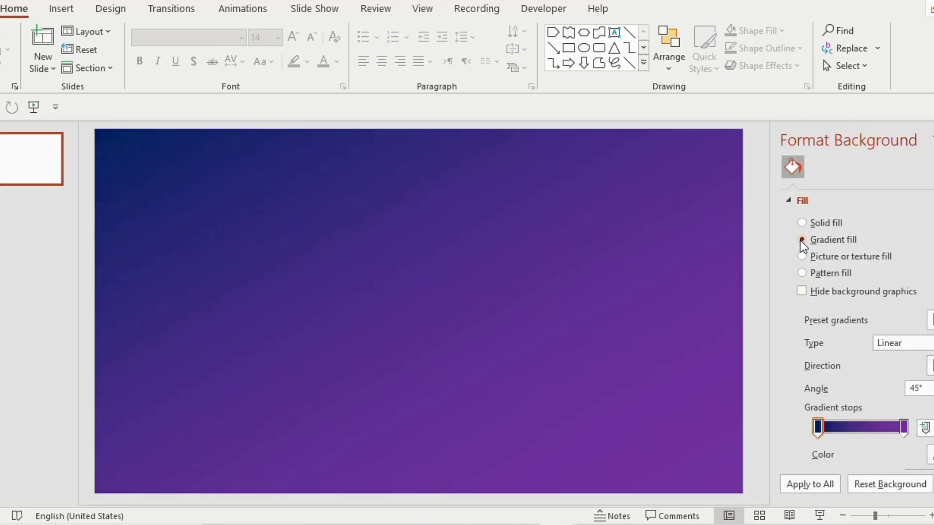
{"action": "scroll", "coordinate": [916, 425], "scroll_direction": "down", "scroll_amount": 3}
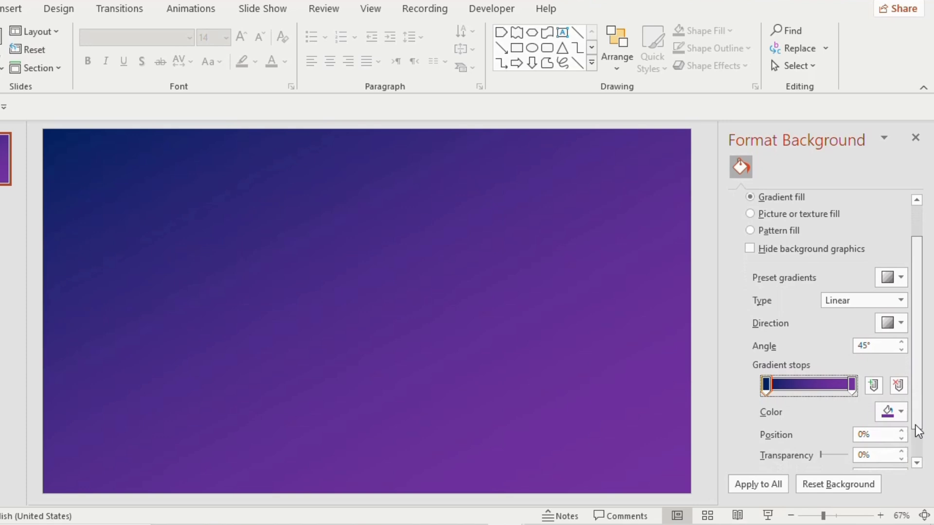
{"action": "left_click", "coordinate": [901, 379]}
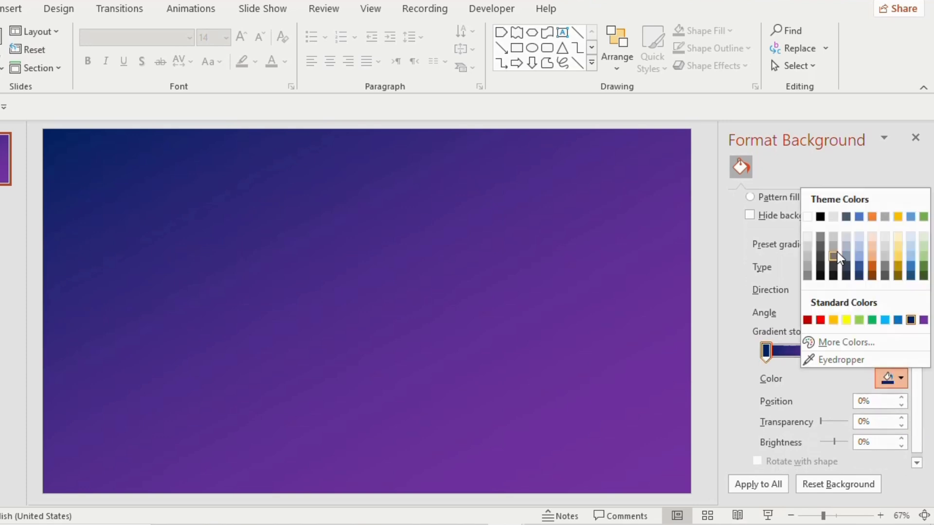
{"action": "left_click", "coordinate": [821, 238]}
Set the last gradient stop to light blue and the direction to Linear Diagonal - Top Left to Bottom Right.
{"action": "left_click", "coordinate": [900, 377]}
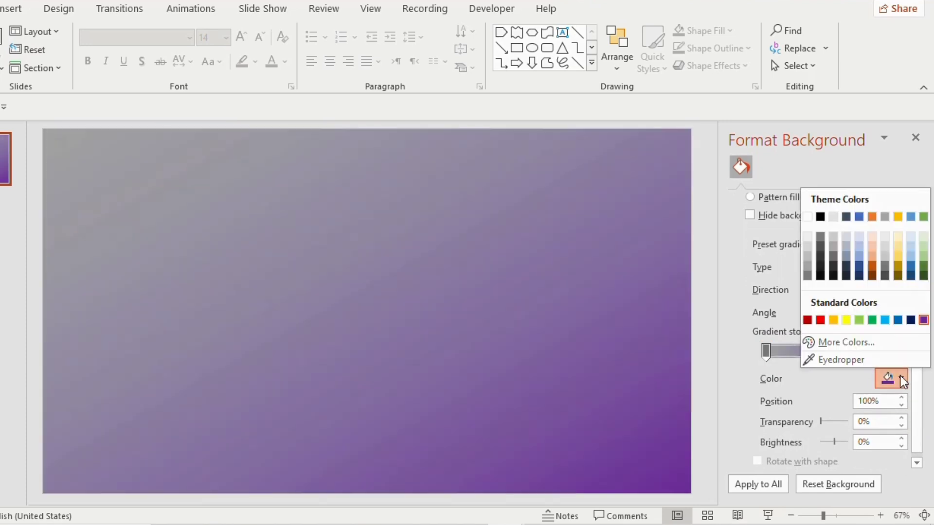
{"action": "left_click", "coordinate": [860, 243]}
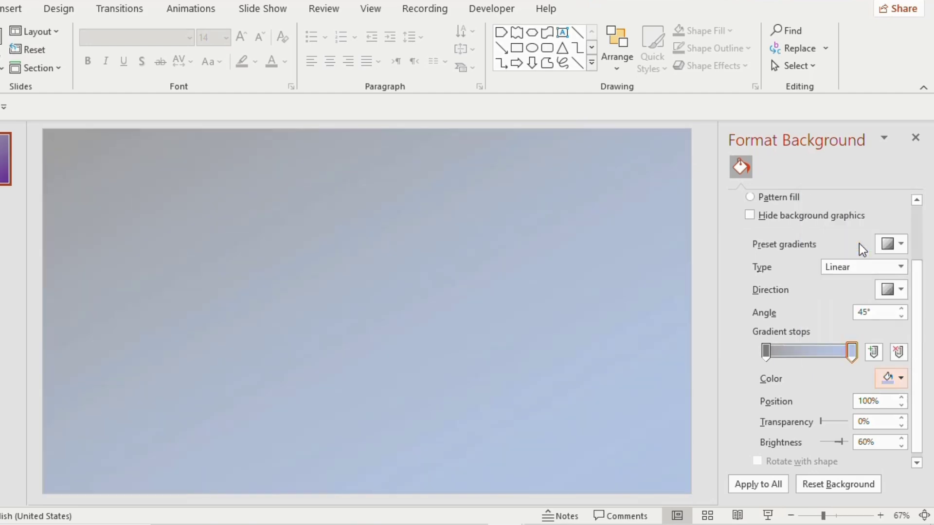
{"action": "left_click", "coordinate": [900, 290]}
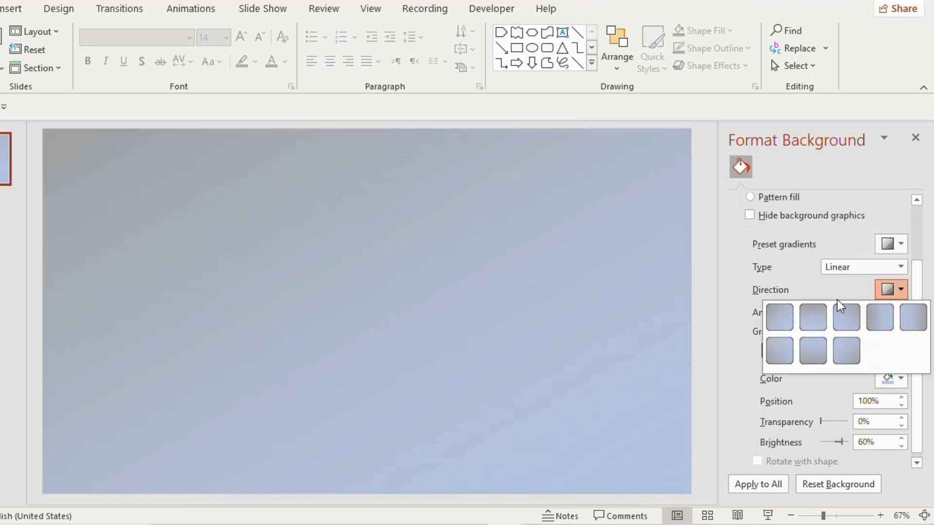
{"action": "left_click", "coordinate": [782, 318]}
{"action": "left_click", "coordinate": [916, 138]}
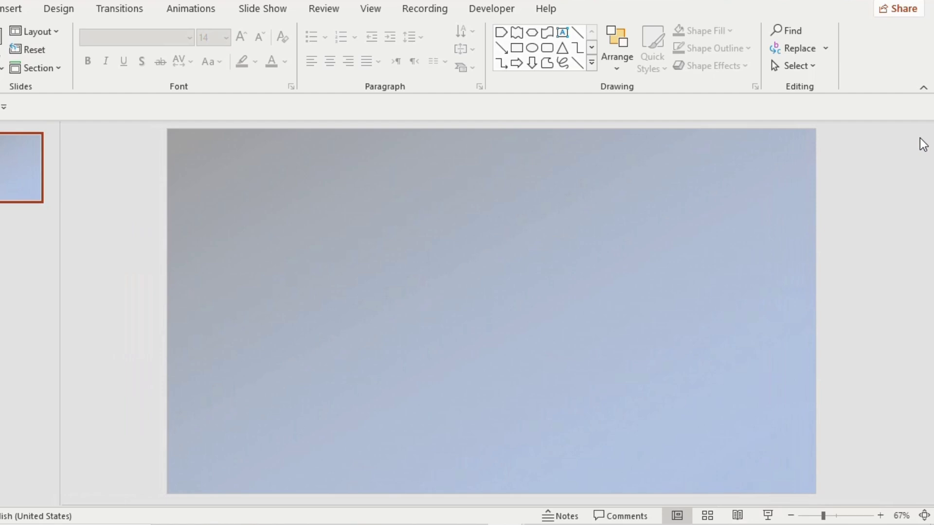
Insert the Kalpana Chawla picture from this device onto the slide.
{"action": "left_click", "coordinate": [10, 8]}
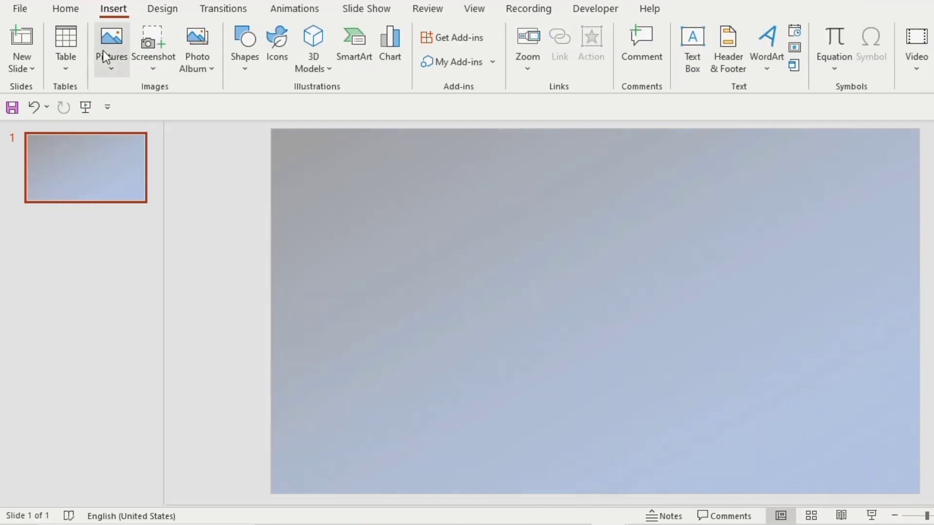
{"action": "left_click", "coordinate": [109, 69]}
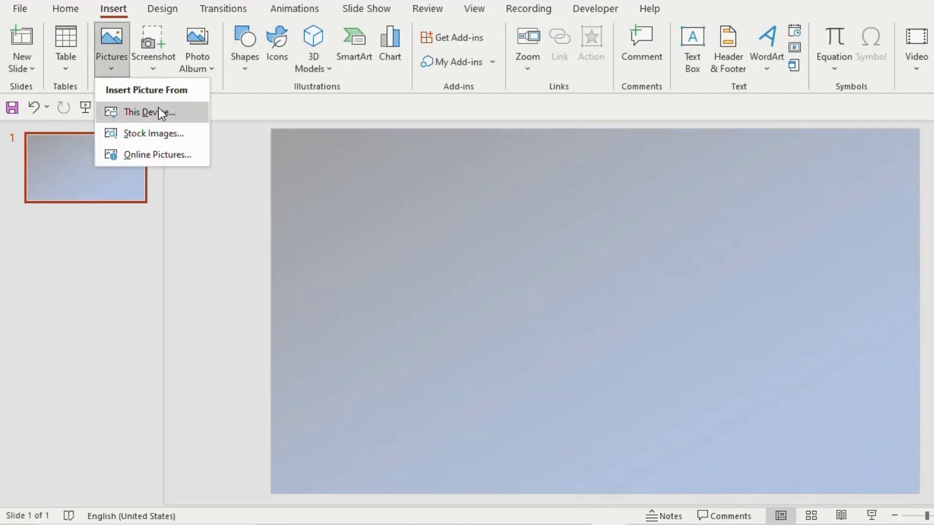
{"action": "left_click", "coordinate": [143, 113]}
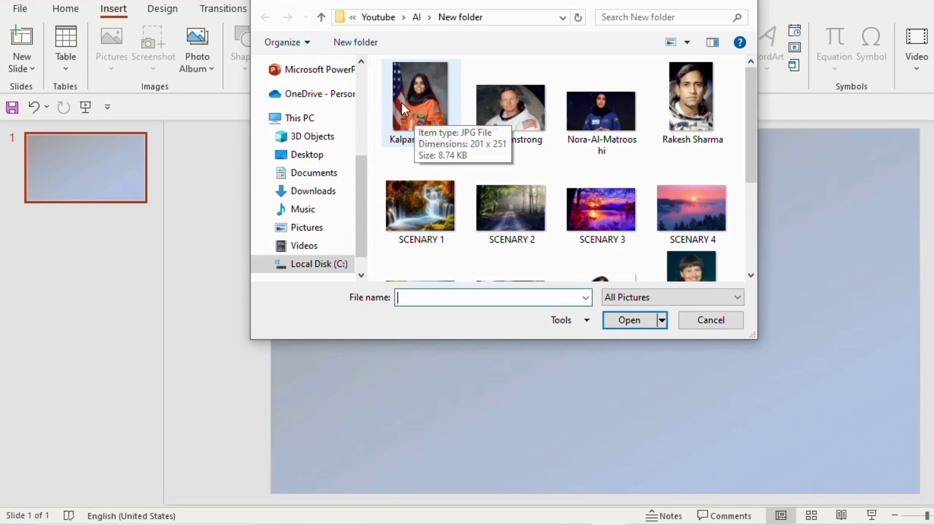
{"action": "left_click", "coordinate": [401, 107]}
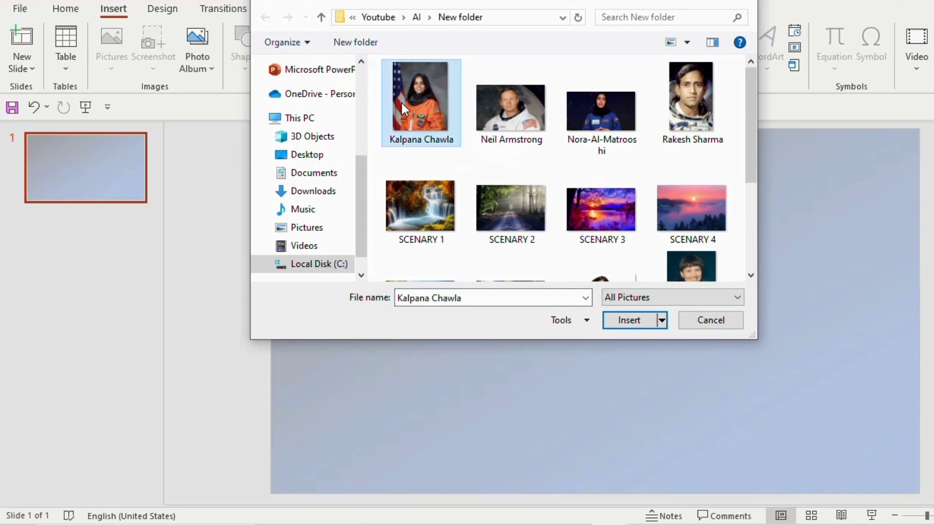
{"action": "left_click", "coordinate": [622, 323]}
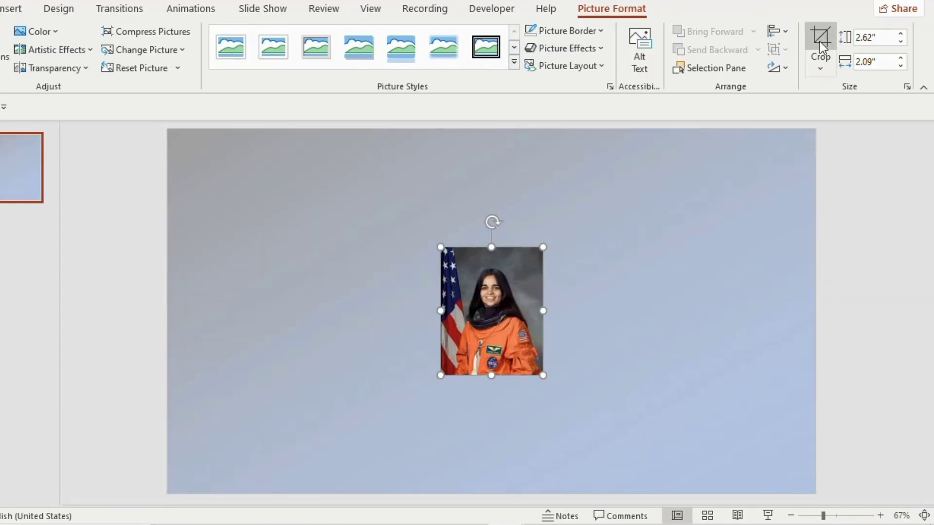
Crop the Kalpana Chawla picture to a 5" by 5.2" frame and stretch the photo to fill it.
{"action": "left_click", "coordinate": [924, 47]}
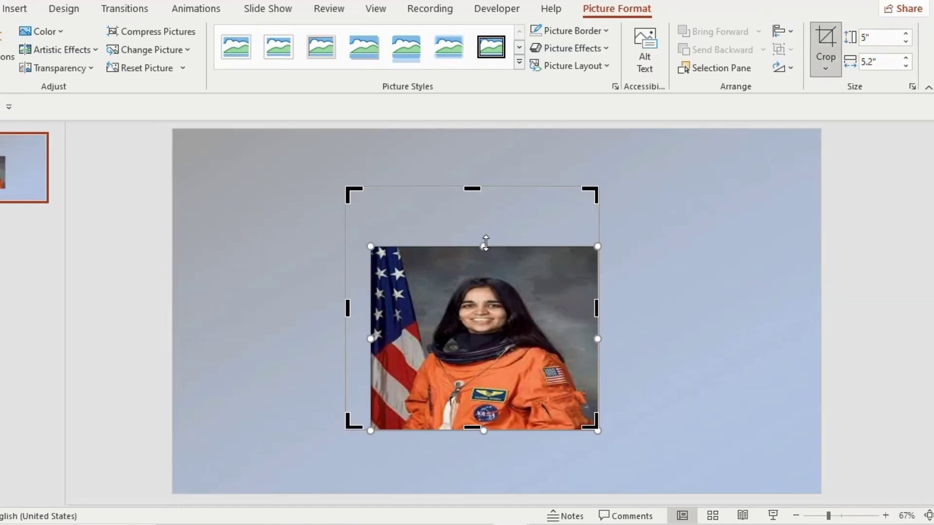
{"action": "left_click_drag", "start_coordinate": [485, 244], "coordinate": [482, 185]}
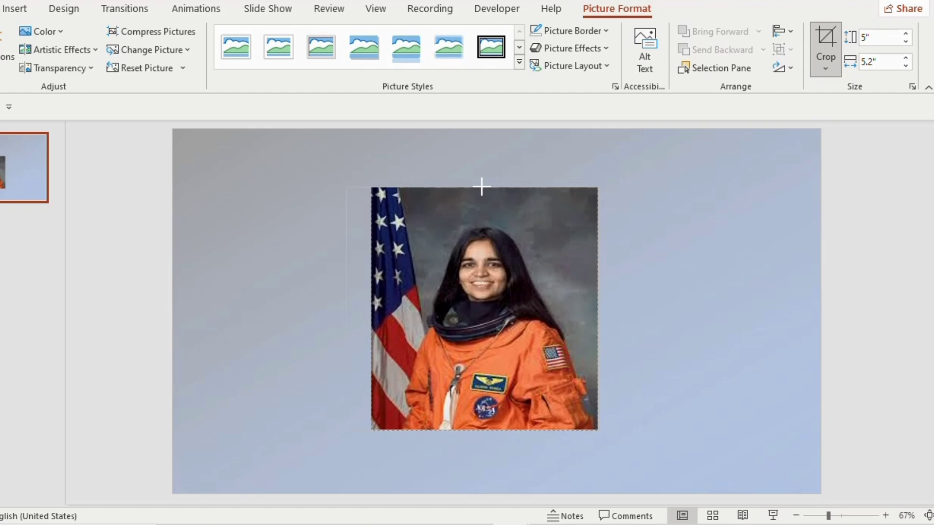
{"action": "left_click_drag", "start_coordinate": [371, 308], "coordinate": [346, 309]}
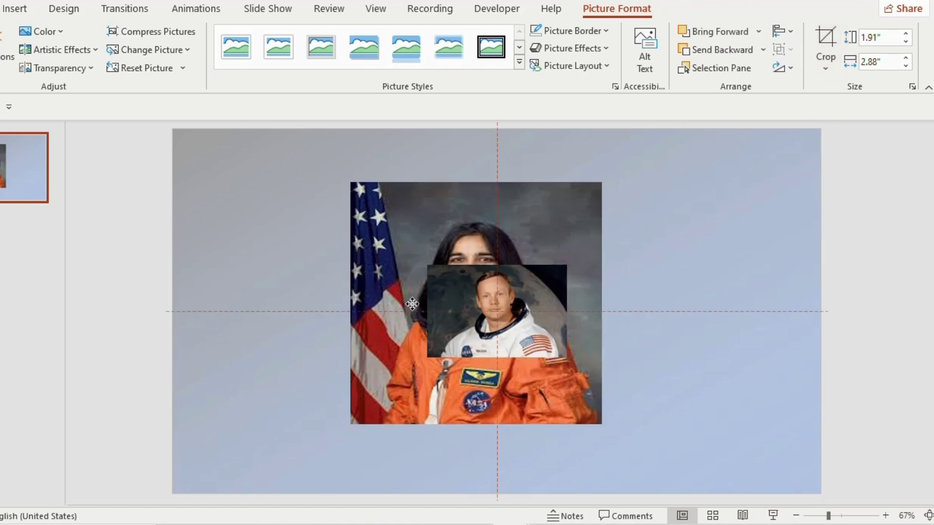
Place the Neil Armstrong picture beside the central portrait's left edge and crop and size it to a 4.72" by 0.77" strip.
{"action": "left_click_drag", "start_coordinate": [521, 320], "coordinate": [299, 298]}
{"action": "left_click", "coordinate": [823, 43]}
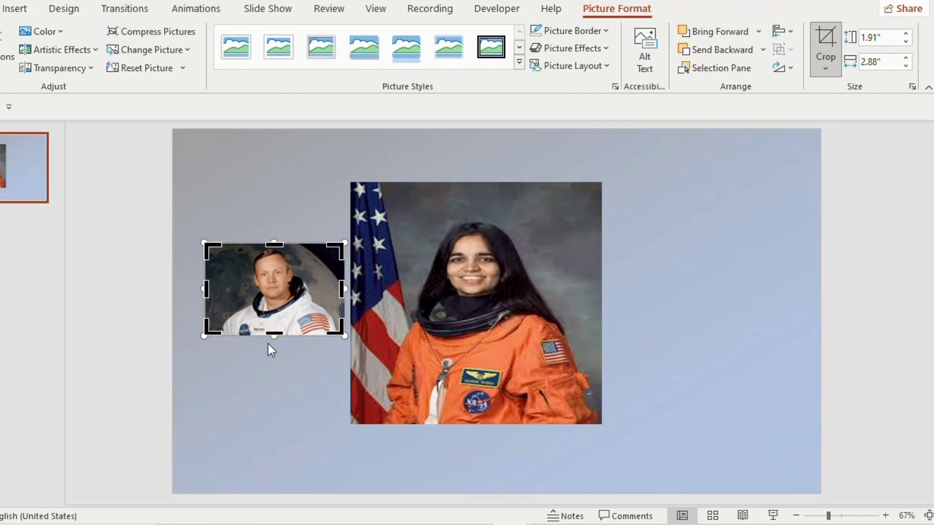
{"action": "left_click", "coordinate": [280, 382]}
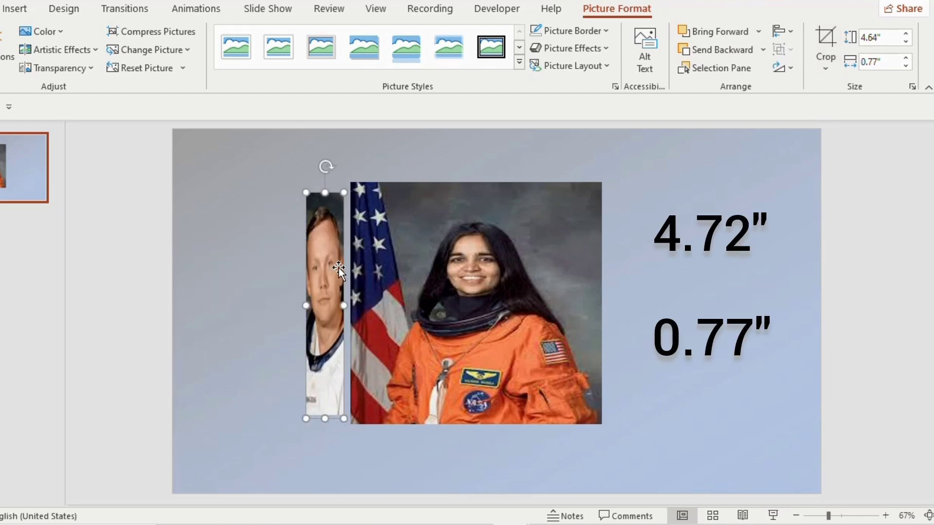
{"action": "left_click_drag", "start_coordinate": [324, 192], "coordinate": [323, 188]}
Duplicate the Neil Armstrong strip to the right of the central portrait and replace its picture with another astronaut's photo from file.
{"action": "left_click_drag", "start_coordinate": [326, 245], "coordinate": [623, 241]}
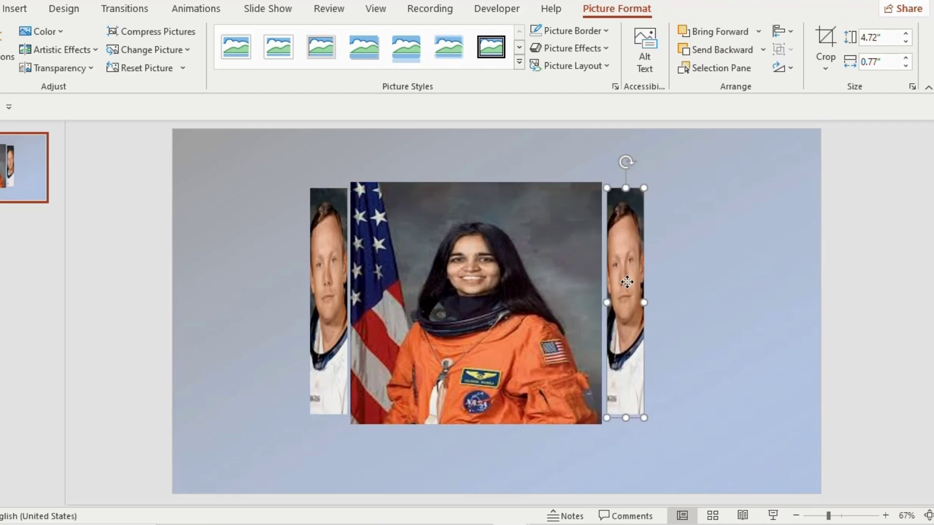
{"action": "right_click", "coordinate": [626, 280]}
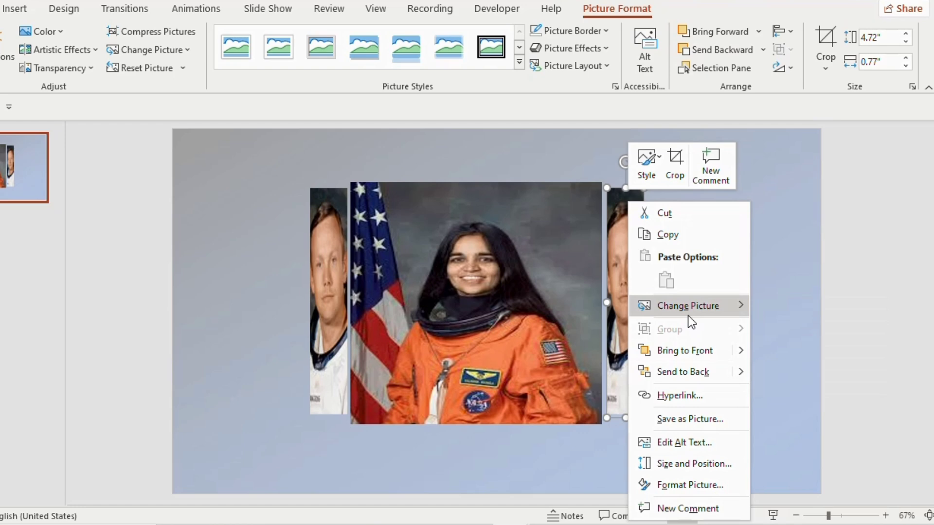
{"action": "mouse_move", "coordinate": [692, 311]}
{"action": "left_click", "coordinate": [798, 308]}
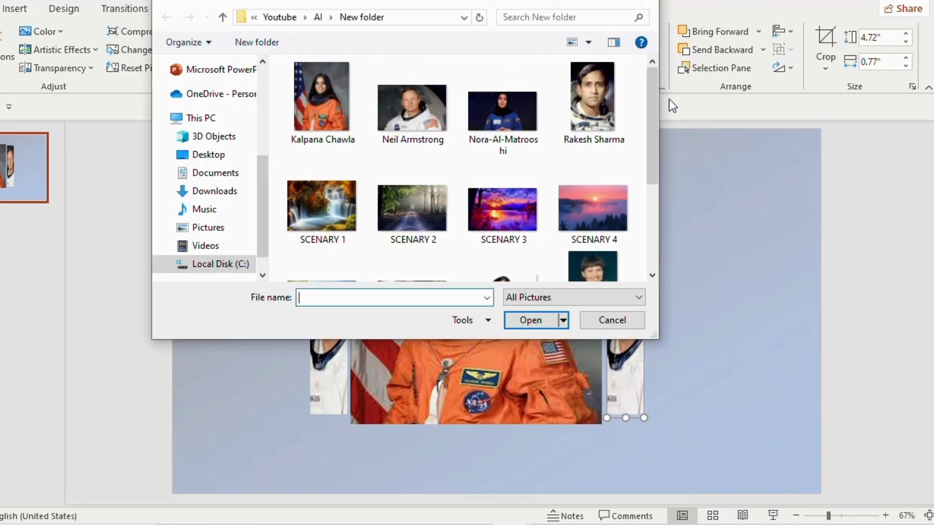
{"action": "left_click_drag", "start_coordinate": [653, 112], "coordinate": [660, 195]}
{"action": "left_click", "coordinate": [405, 226]}
{"action": "left_click", "coordinate": [531, 320]}
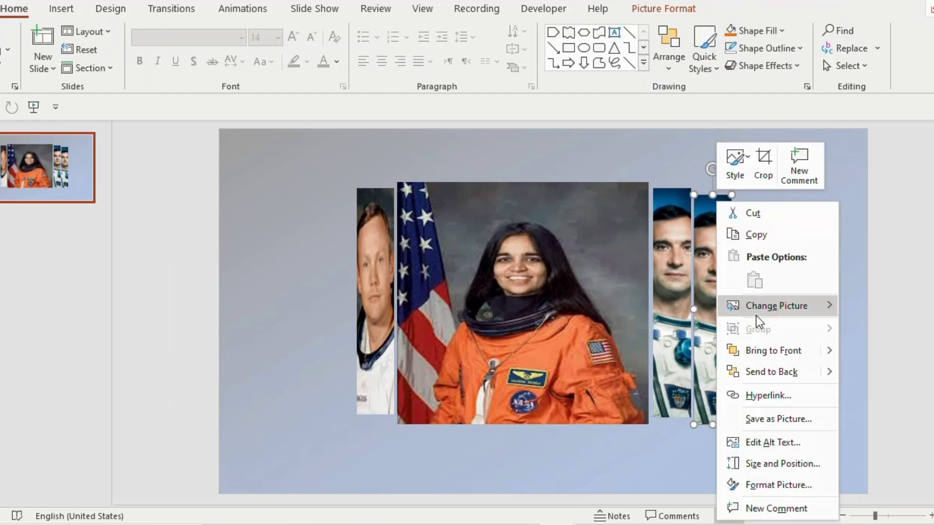
Replace the picture in the outermost right strip with the Nora-Al-Matrooshi file.
{"action": "mouse_move", "coordinate": [763, 312]}
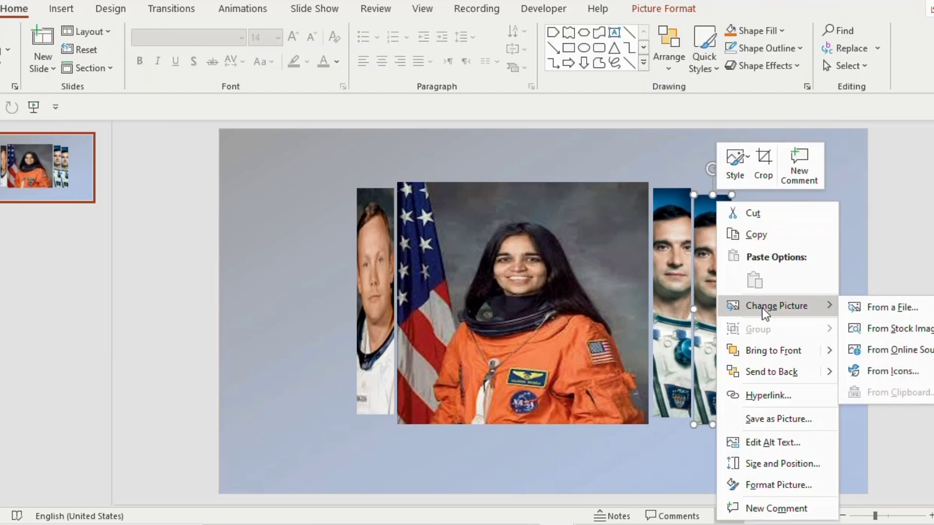
{"action": "left_click", "coordinate": [877, 310]}
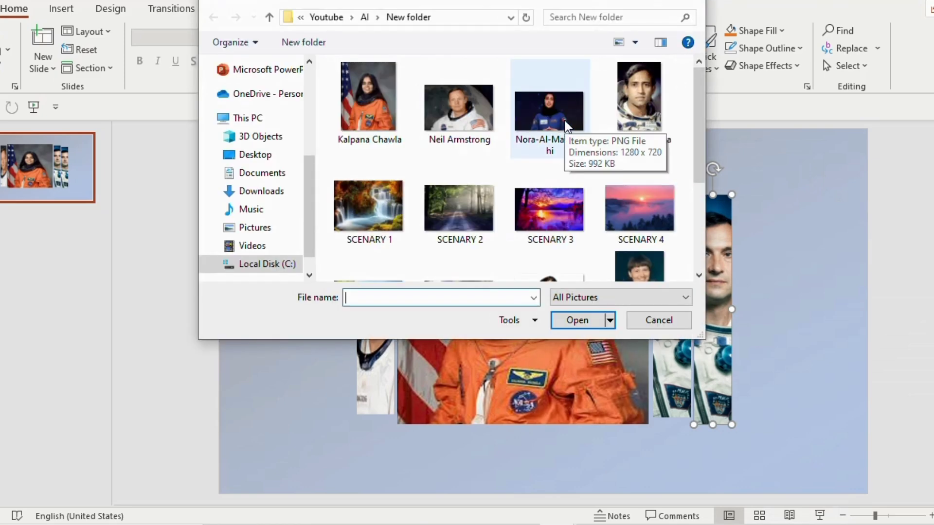
{"action": "left_click", "coordinate": [568, 128]}
{"action": "left_click", "coordinate": [568, 322]}
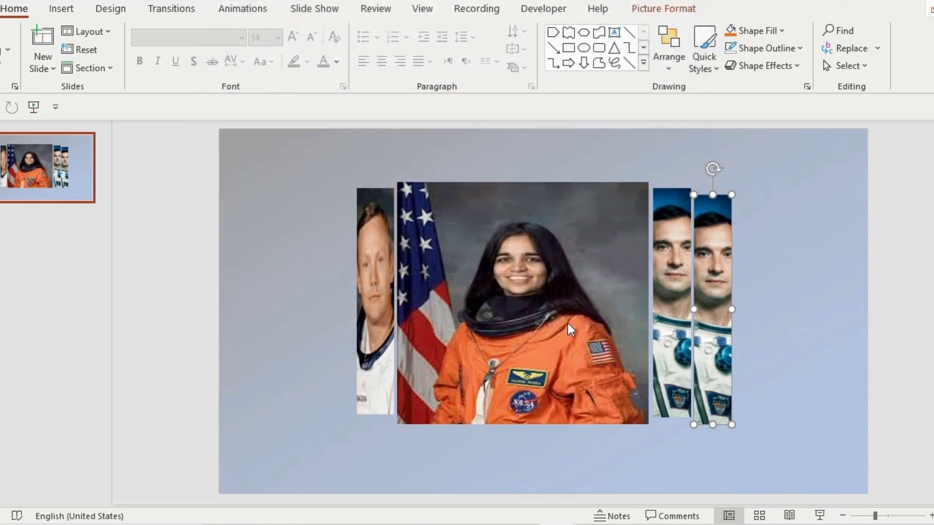
Crop the Nora-Al-Matrooshi strip to a shorter, narrower frame of about 4.19" by 0.65".
{"action": "left_click", "coordinate": [664, 9]}
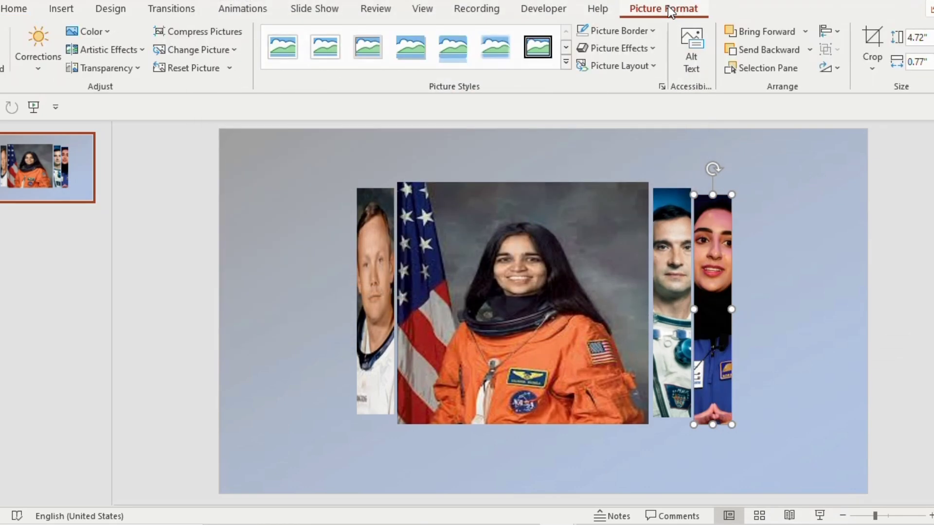
{"action": "left_click", "coordinate": [874, 42]}
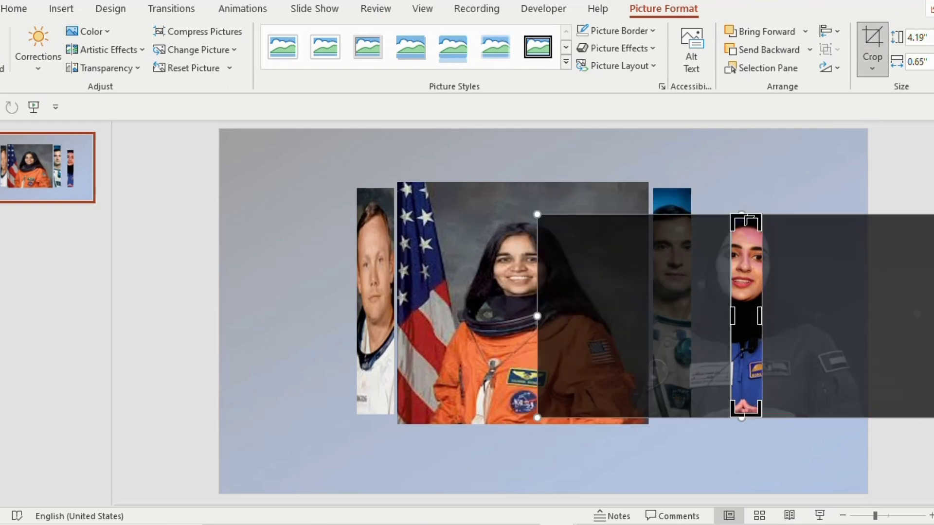
{"action": "left_click_drag", "start_coordinate": [748, 217], "coordinate": [740, 203]}
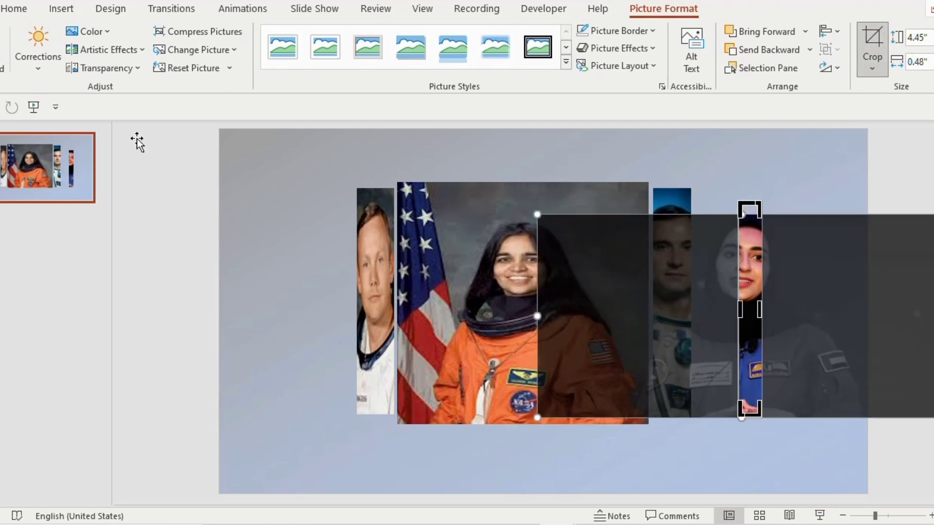
{"action": "left_click", "coordinate": [824, 189]}
Place a copy of the cropped strip just left of the Neil Armstrong strip.
{"action": "left_click_drag", "start_coordinate": [747, 292], "coordinate": [333, 271]}
{"action": "right_click", "coordinate": [332, 271]}
{"action": "left_click", "coordinate": [385, 370]}
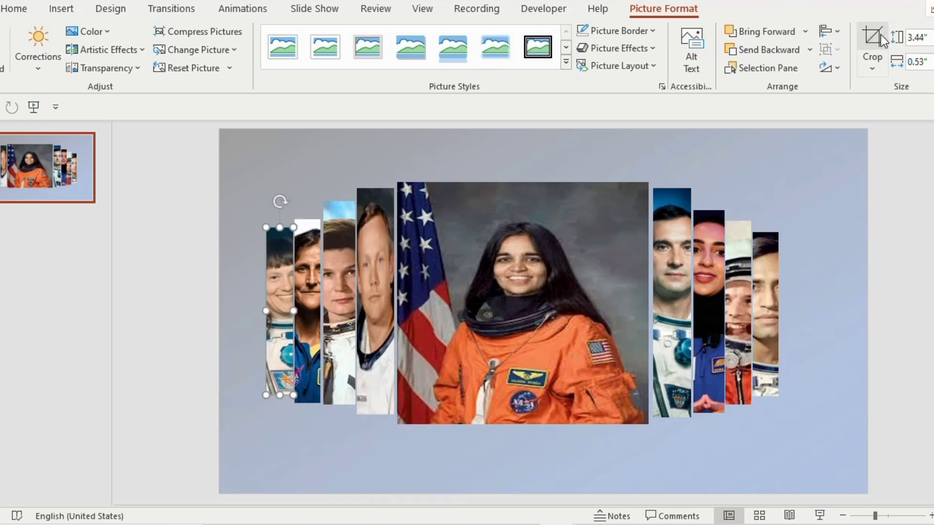
Shift the photo slightly to the left inside the crop frame of the far-left strip.
{"action": "left_click", "coordinate": [882, 39]}
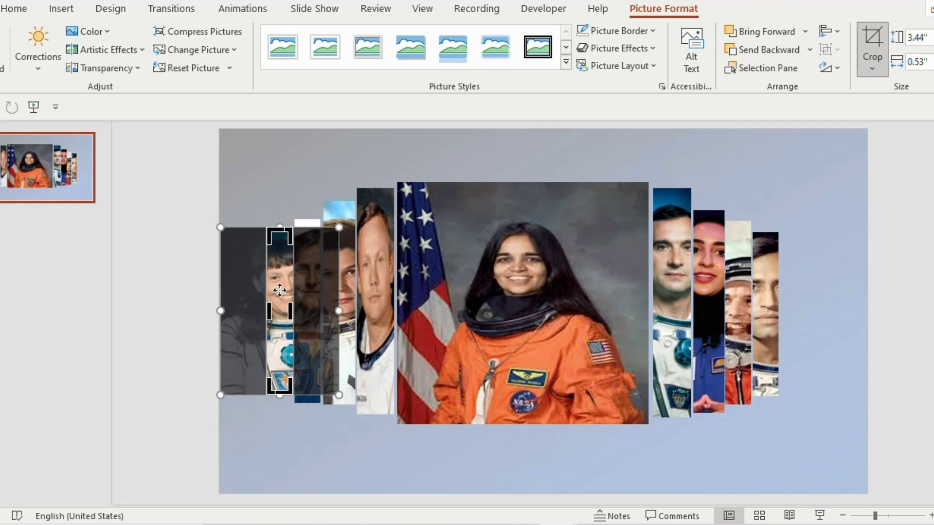
{"action": "left_click_drag", "start_coordinate": [280, 292], "coordinate": [273, 293]}
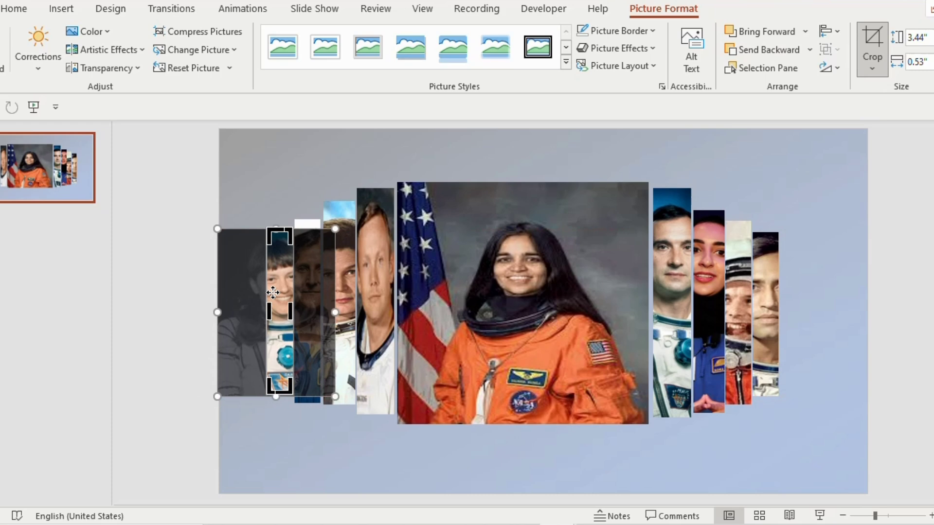
{"action": "left_click", "coordinate": [812, 227]}
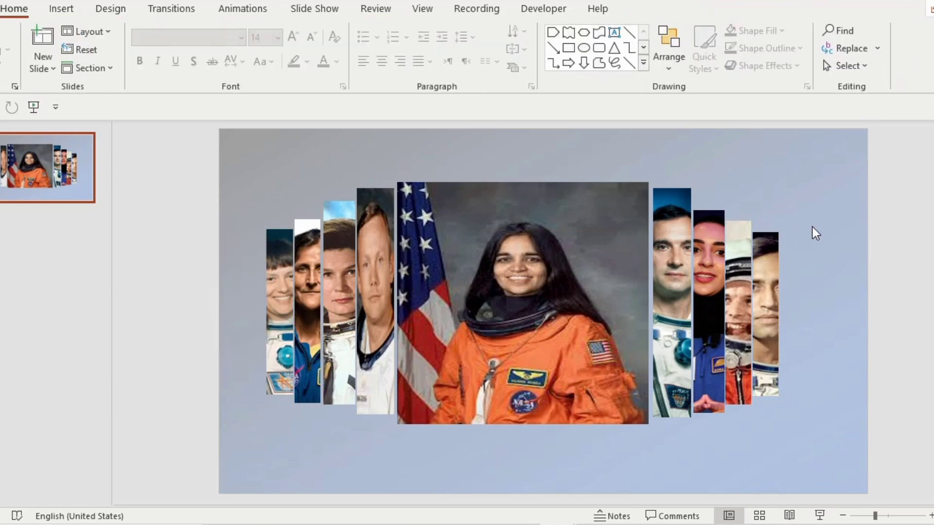
Align all the astronaut pictures to a common middle and distribute them horizontally.
{"action": "left_click_drag", "start_coordinate": [234, 144], "coordinate": [831, 465]}
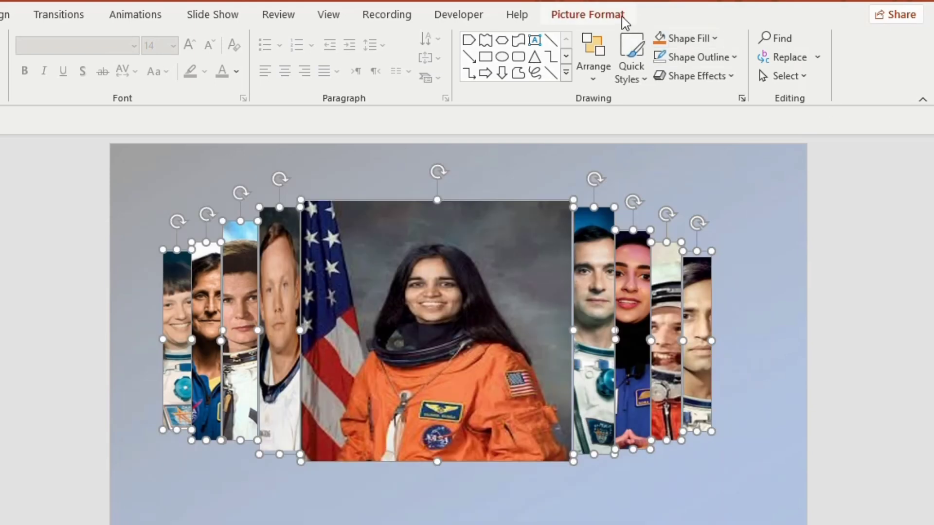
{"action": "left_click", "coordinate": [603, 15]}
{"action": "left_click", "coordinate": [777, 41]}
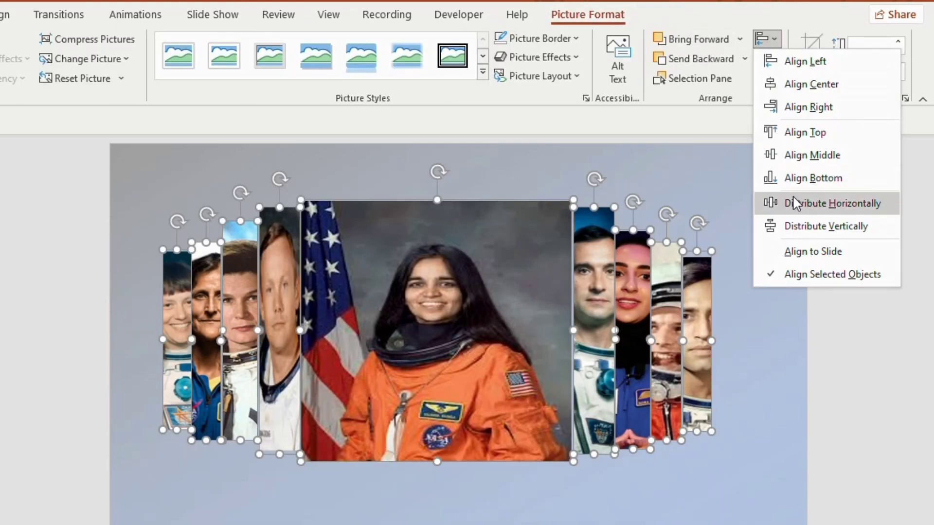
{"action": "left_click", "coordinate": [818, 156]}
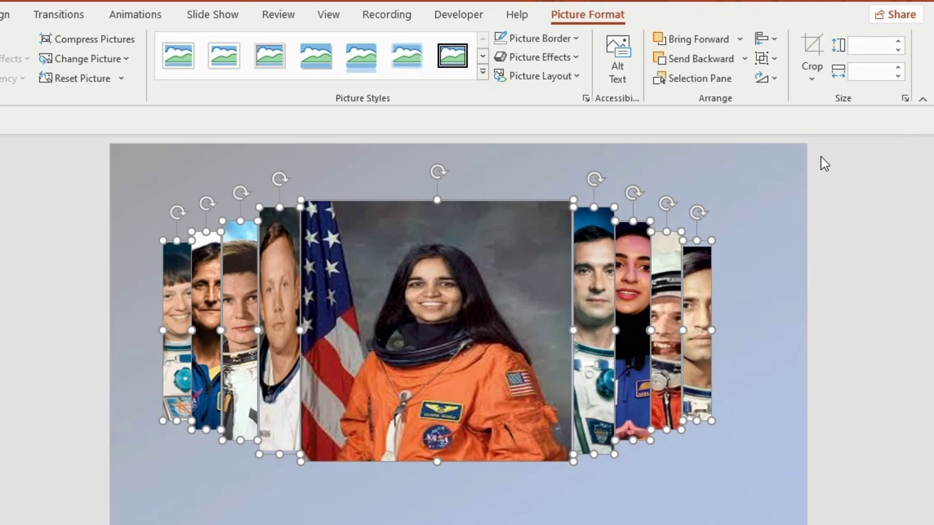
{"action": "left_click", "coordinate": [763, 39]}
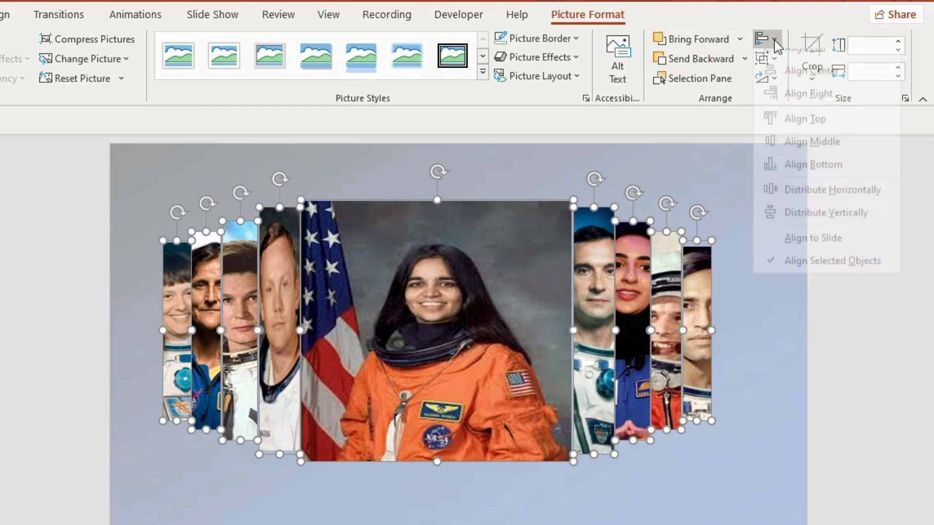
{"action": "left_click", "coordinate": [814, 204]}
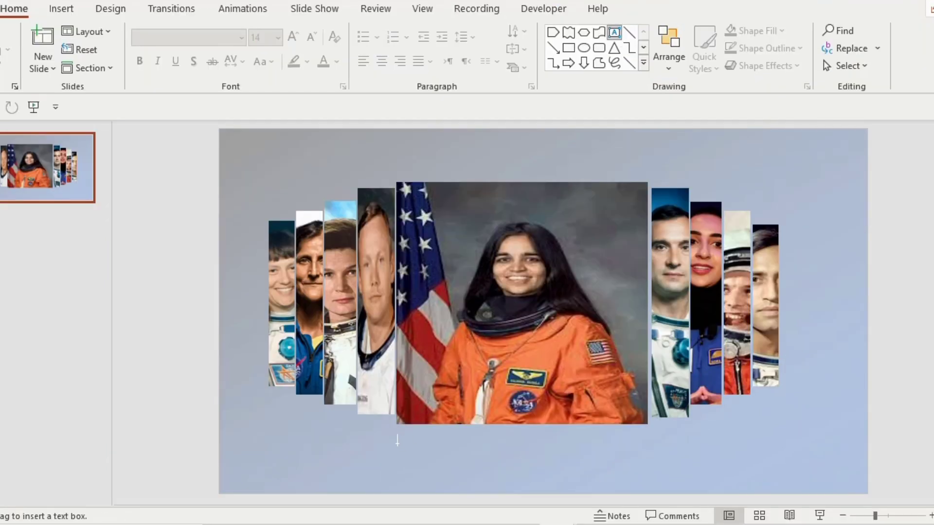
Add the caption KALPANA CHAWLA under the central portrait and format it in bold Arial Black.
{"action": "left_click_drag", "start_coordinate": [398, 441], "coordinate": [550, 460]}
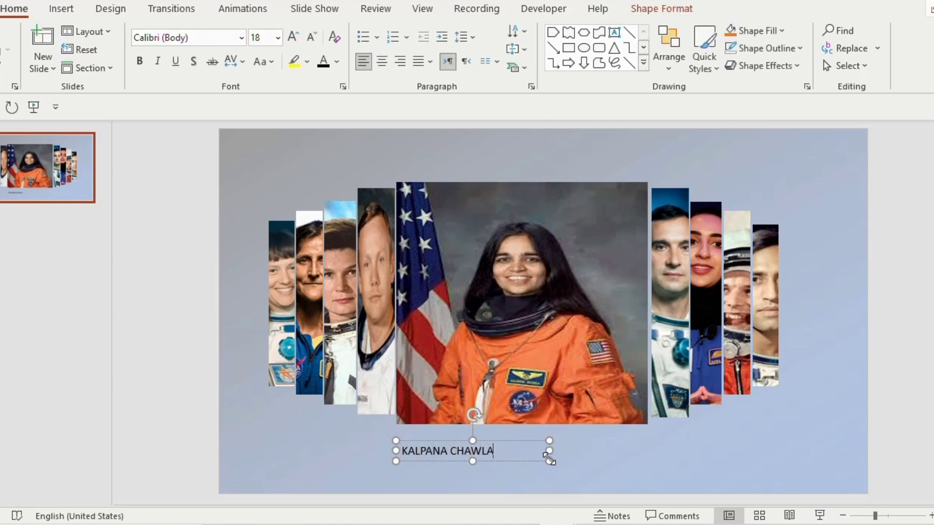
{"action": "left_click_drag", "start_coordinate": [402, 451], "coordinate": [495, 451]}
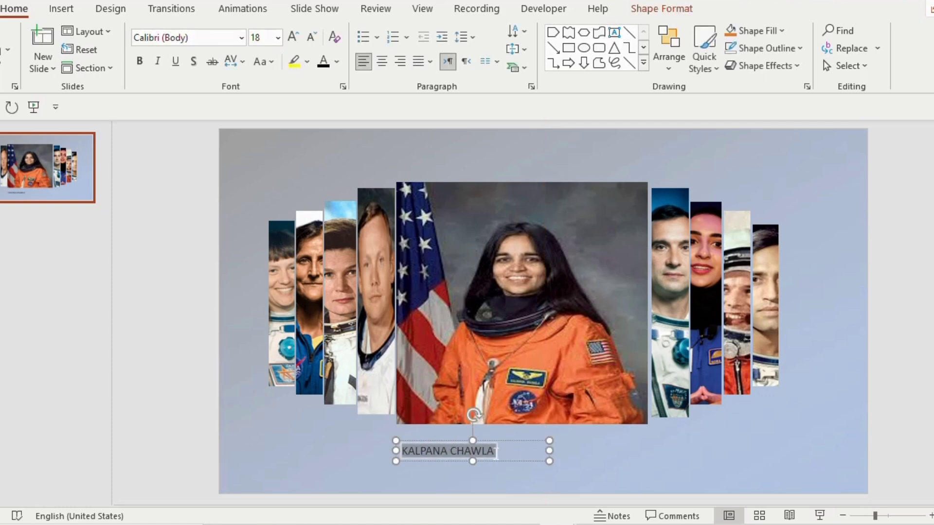
{"action": "left_click", "coordinate": [141, 63]}
{"action": "left_click", "coordinate": [293, 36]}
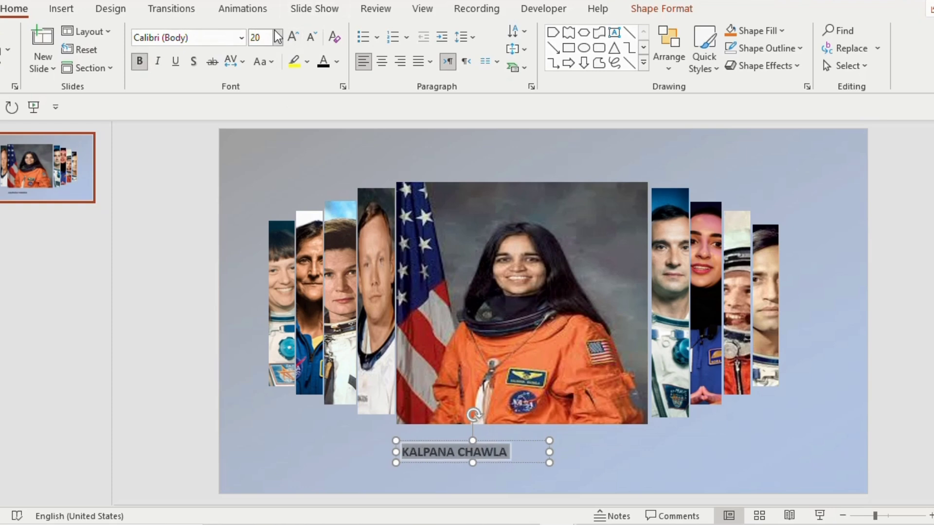
{"action": "left_click", "coordinate": [245, 39]}
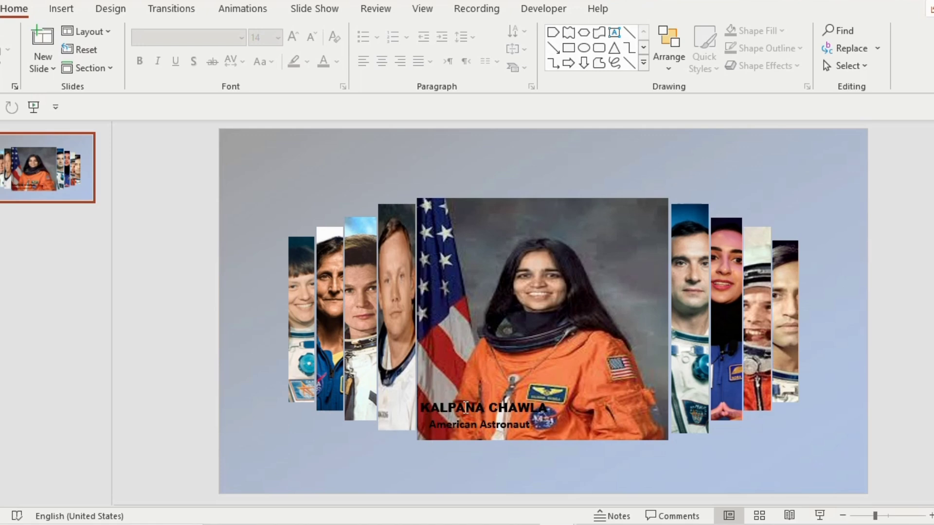
Copy the name caption to the area below the flanking strips and change its text to NEIL ARMSTRONG.
{"action": "left_click", "coordinate": [463, 403]}
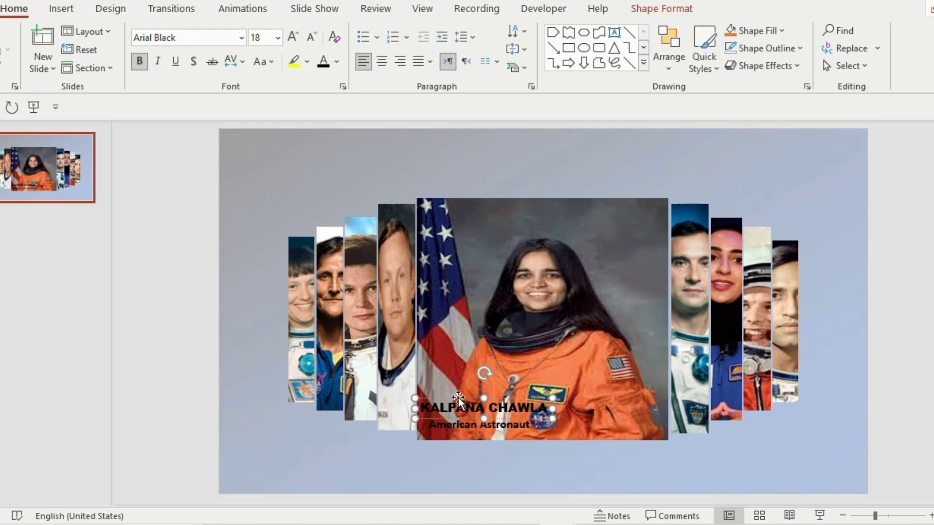
{"action": "left_click_drag", "start_coordinate": [458, 398], "coordinate": [426, 459]}
{"action": "type", "text": "NEIL ARMSTRON"}
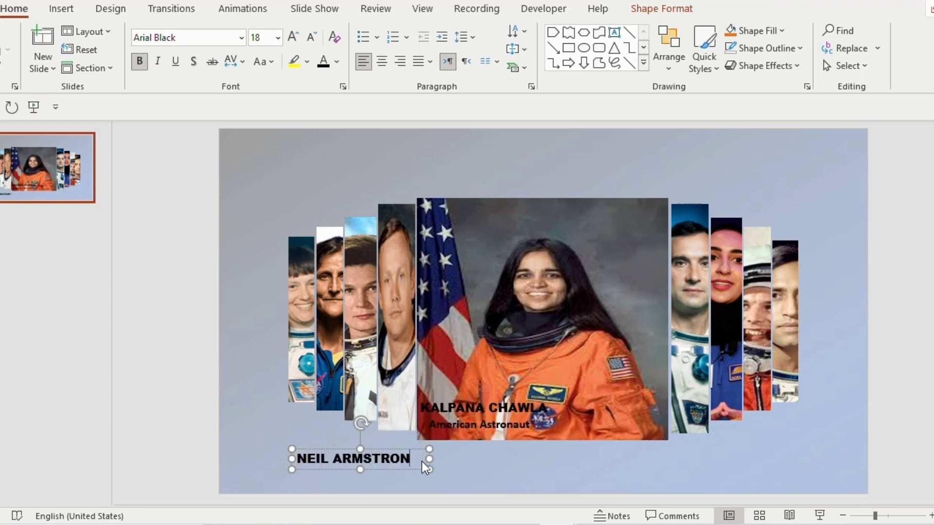
{"action": "type", "text": "G"}
Reduce the NEIL ARMSTRONG caption to 14 pt, rotate it to read vertically and place it on his strip.
{"action": "key", "text": "ctrl+a"}
{"action": "key", "text": "ctrl+shift+comma"}
{"action": "key", "text": "ctrl+shift+comma"}
{"action": "left_click_drag", "start_coordinate": [356, 419], "coordinate": [308, 461]}
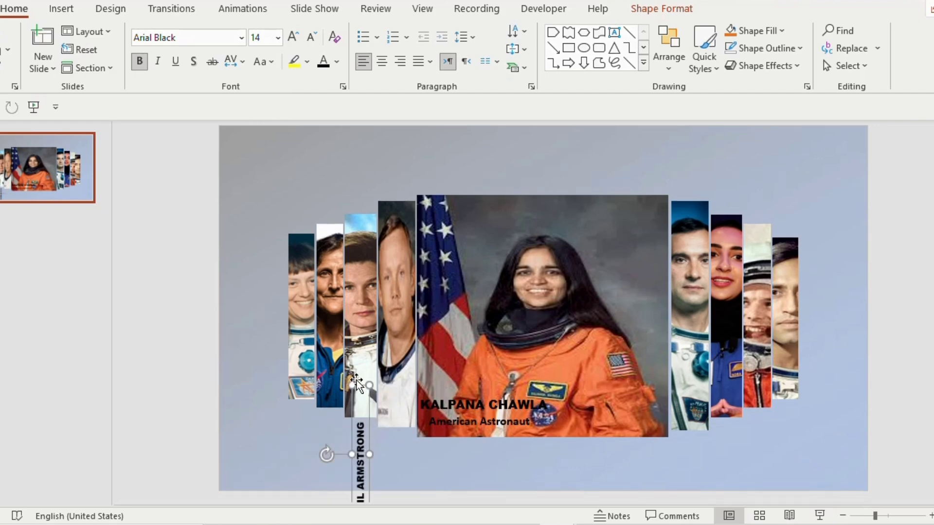
{"action": "left_click_drag", "start_coordinate": [358, 385], "coordinate": [394, 238]}
Center the NEIL ARMSTRONG label's text and colour it Light Gray, Background 2, Darker 10%.
{"action": "left_click", "coordinate": [384, 68]}
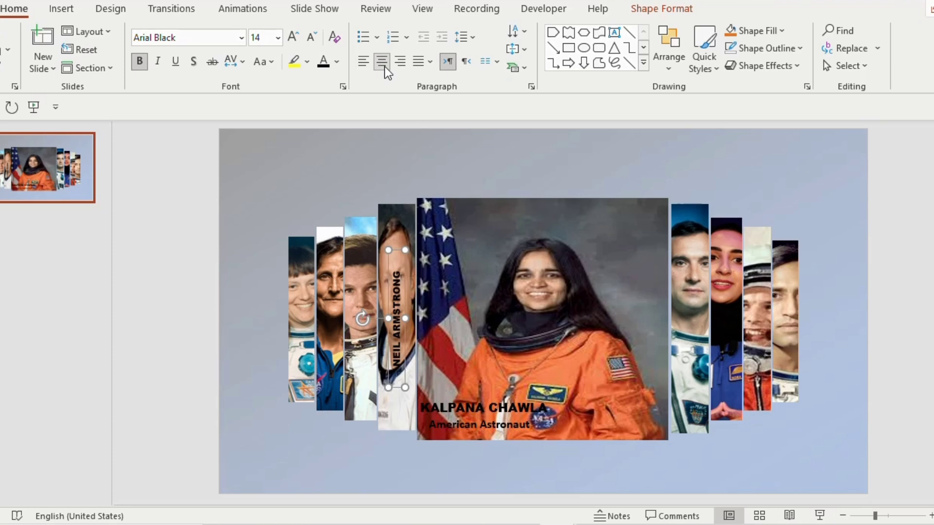
{"action": "left_click", "coordinate": [337, 62]}
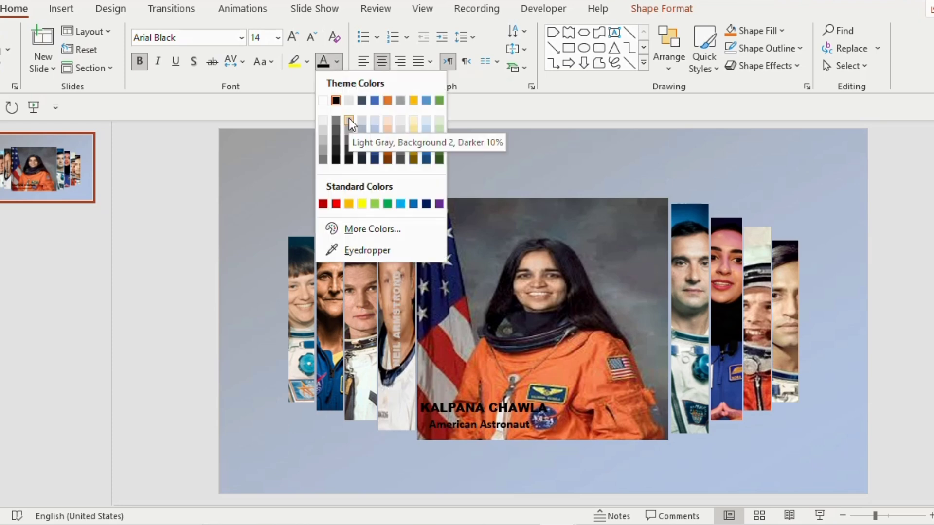
{"action": "left_click", "coordinate": [349, 121]}
{"action": "left_click", "coordinate": [930, 283]}
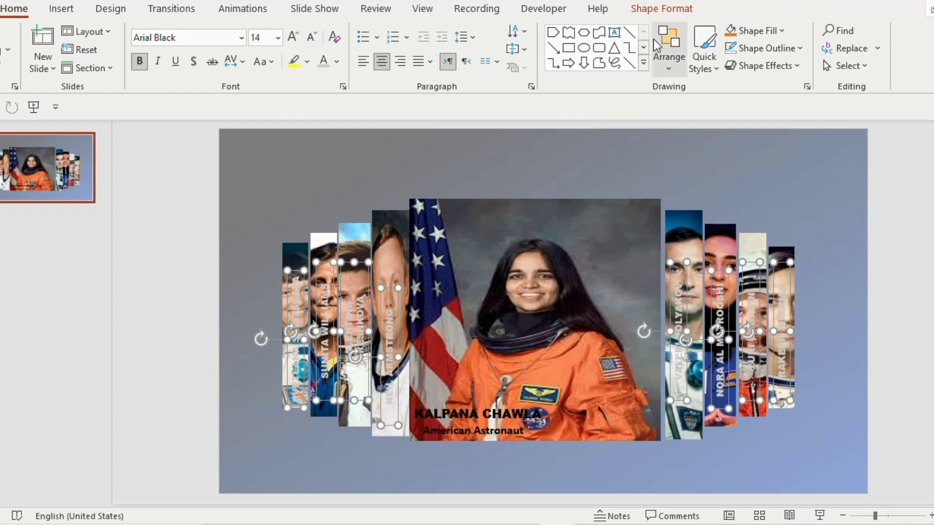
Align the vertical name labels to a common middle and shift the whole carousel slightly.
{"action": "left_click", "coordinate": [683, 10]}
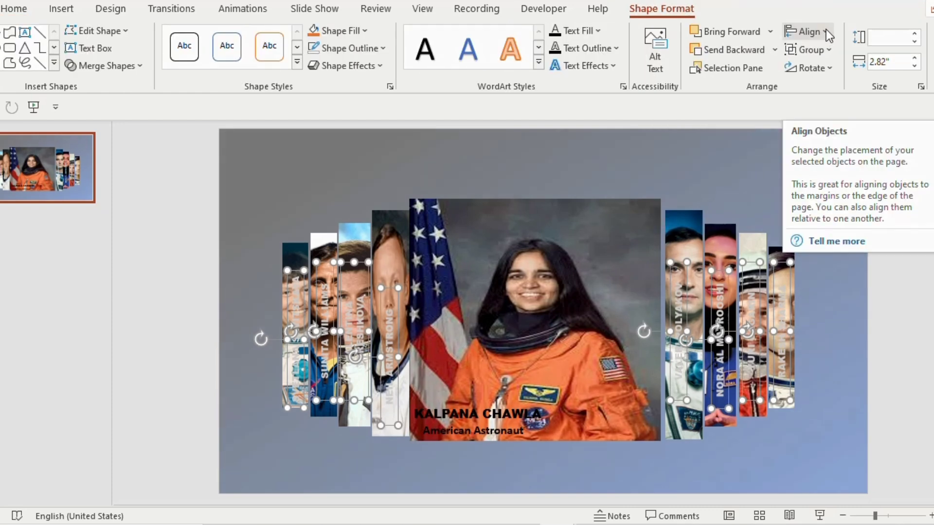
{"action": "left_click", "coordinate": [826, 30]}
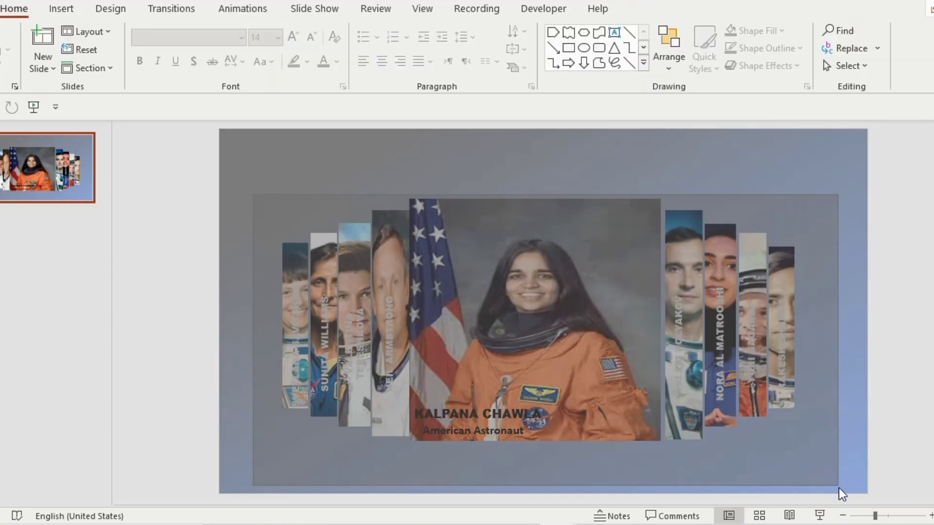
{"action": "key", "text": "ctrl+a"}
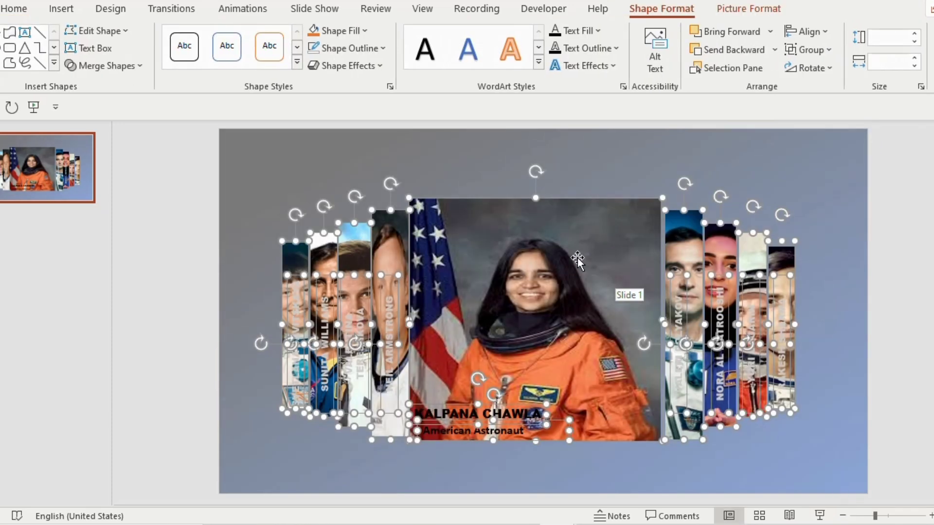
{"action": "left_click_drag", "start_coordinate": [578, 261], "coordinate": [591, 253]}
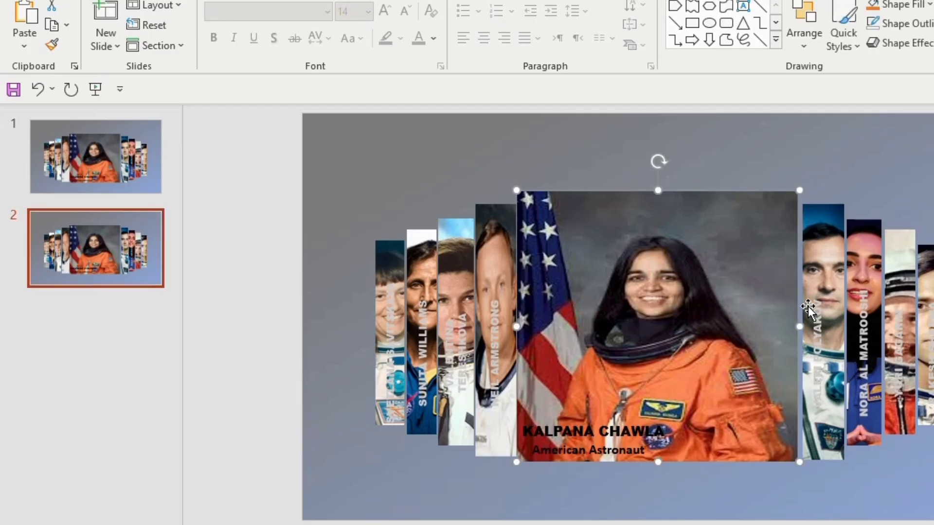
On slide 2, crop the central portrait to a narrow strip and place KALPANA CHAWLA on it as a vertical light gray 14 pt label.
{"action": "left_click_drag", "start_coordinate": [799, 330], "coordinate": [621, 337]}
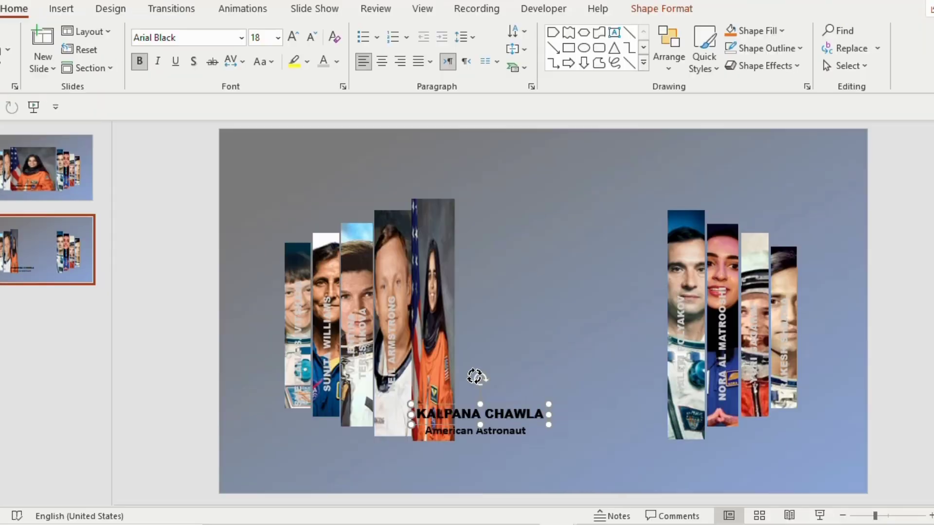
{"action": "left_click_drag", "start_coordinate": [590, 392], "coordinate": [539, 418]}
{"action": "left_click_drag", "start_coordinate": [432, 401], "coordinate": [438, 415]}
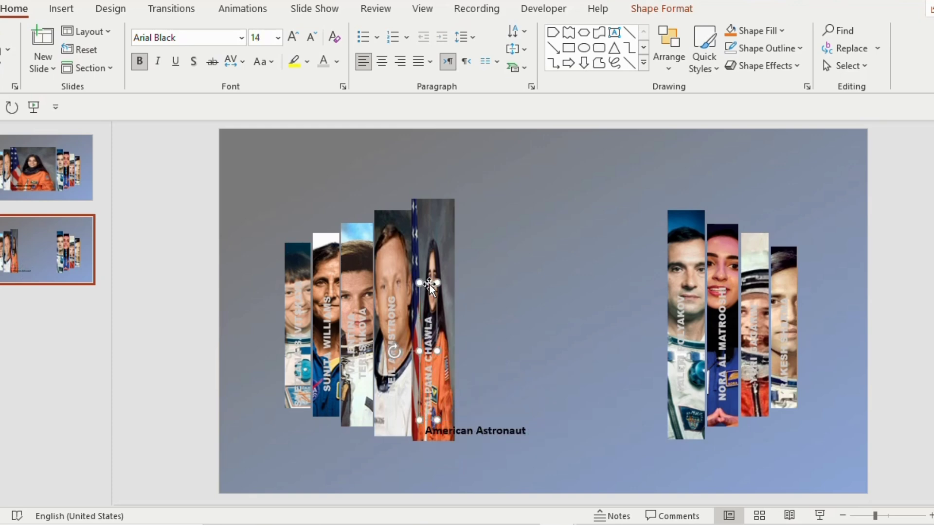
{"action": "left_click_drag", "start_coordinate": [430, 287], "coordinate": [429, 263]}
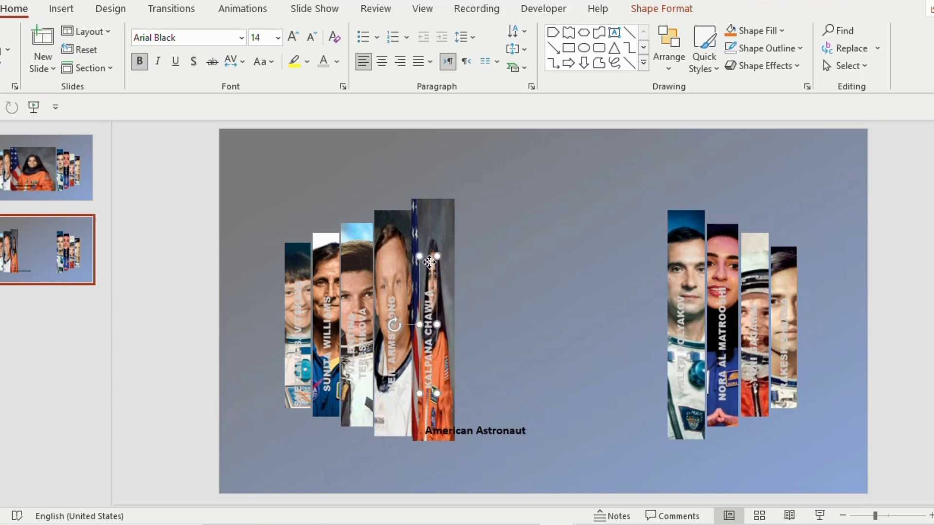
Delete the American Astronaut caption from slide 2.
{"action": "left_click", "coordinate": [469, 435]}
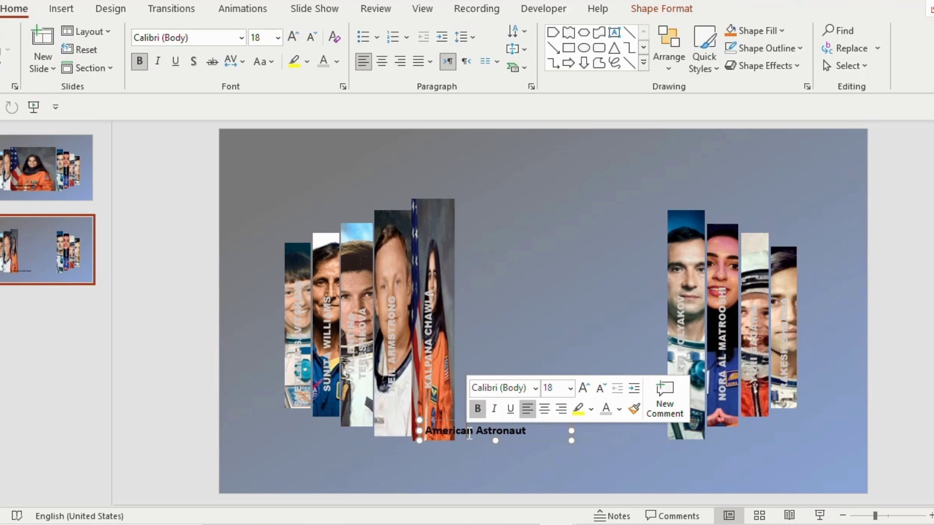
{"action": "left_click", "coordinate": [463, 421]}
{"action": "key", "text": "Delete"}
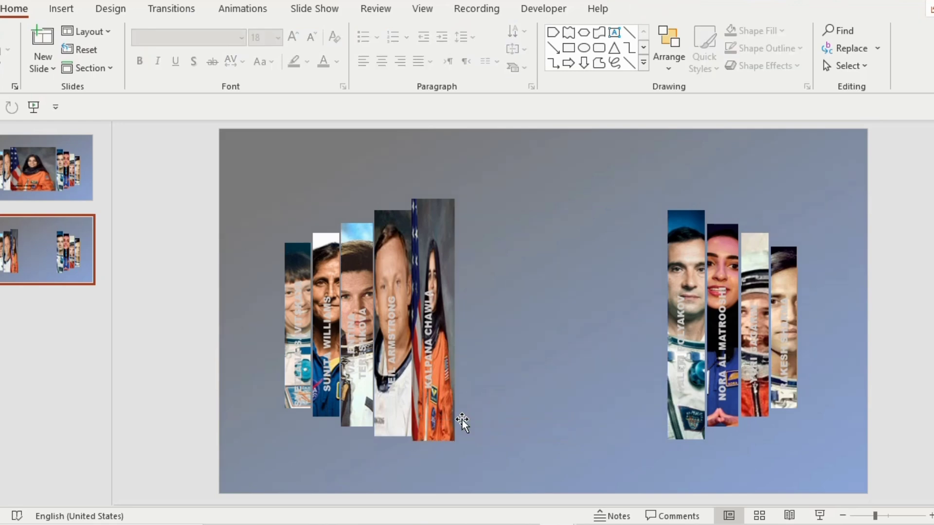
Expand the Valeri Polyakov strip's crop to a central frame 5" high and 5.2" wide, and stretch the photo to fill it.
{"action": "left_click", "coordinate": [666, 349]}
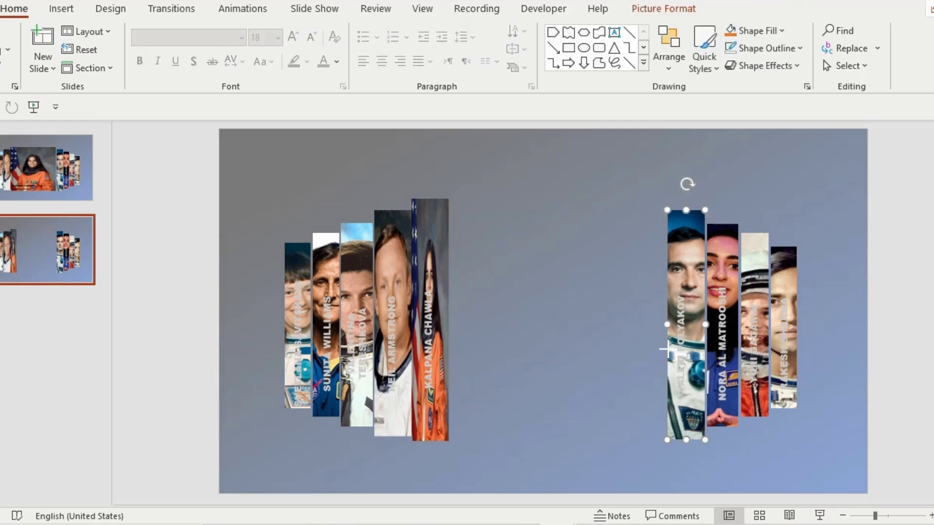
{"action": "left_click", "coordinate": [670, 9]}
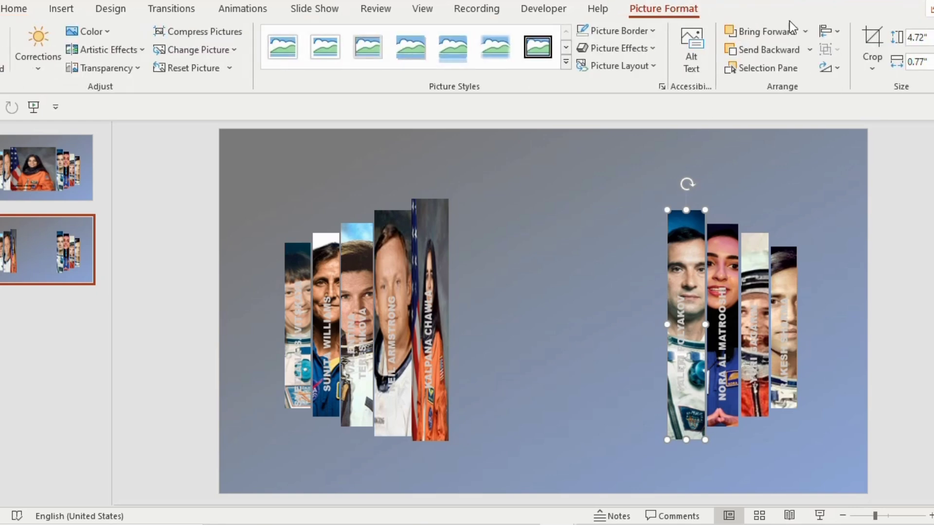
{"action": "left_click", "coordinate": [861, 40]}
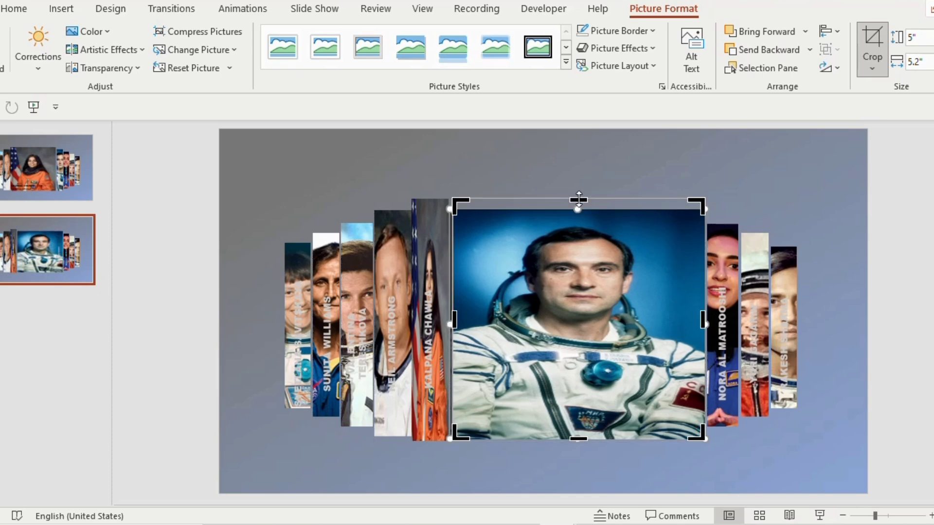
{"action": "left_click_drag", "start_coordinate": [578, 209], "coordinate": [575, 199]}
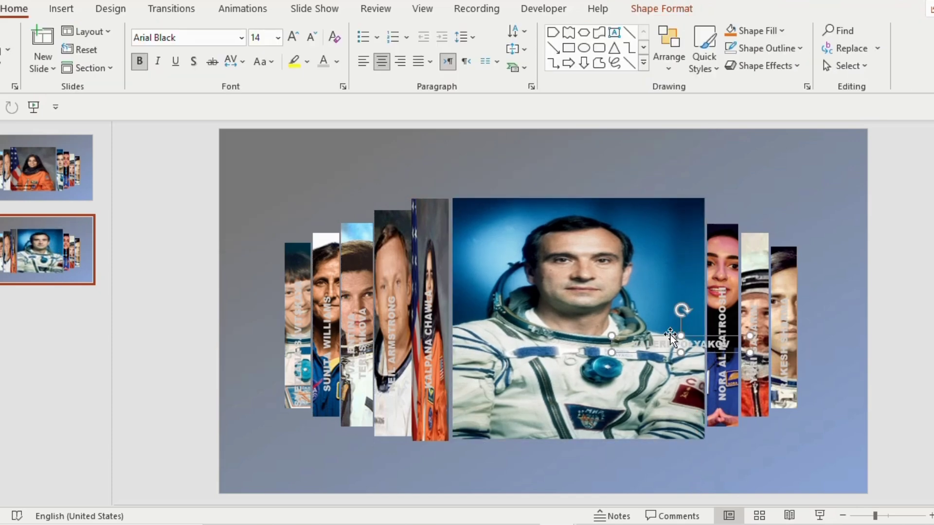
Set VALERI POLYAKOV horizontally in black 18 pt on the portrait's lower part, with a bold 16 pt caption Soviet- Russian Cosmonaut beneath.
{"action": "left_click_drag", "start_coordinate": [670, 338], "coordinate": [494, 402]}
{"action": "left_click_drag", "start_coordinate": [487, 399], "coordinate": [494, 397]}
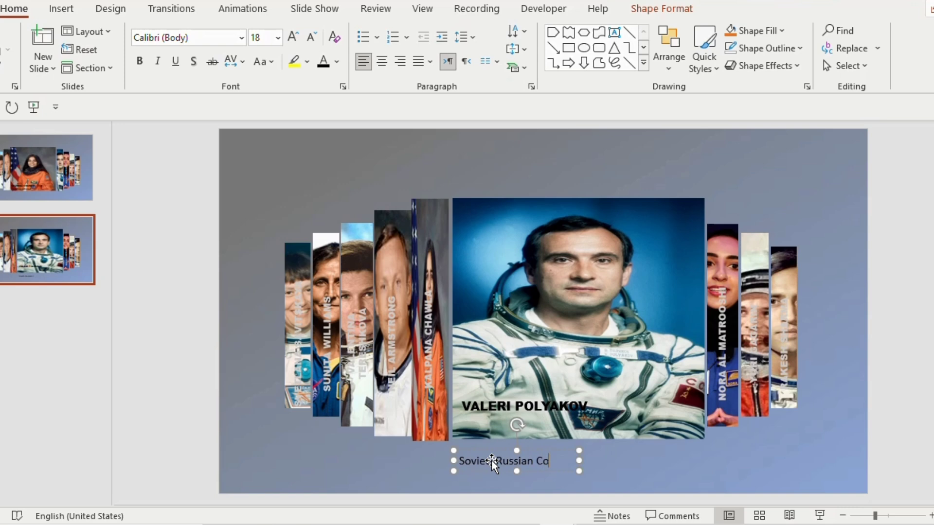
{"action": "type", "text": "smonaut"}
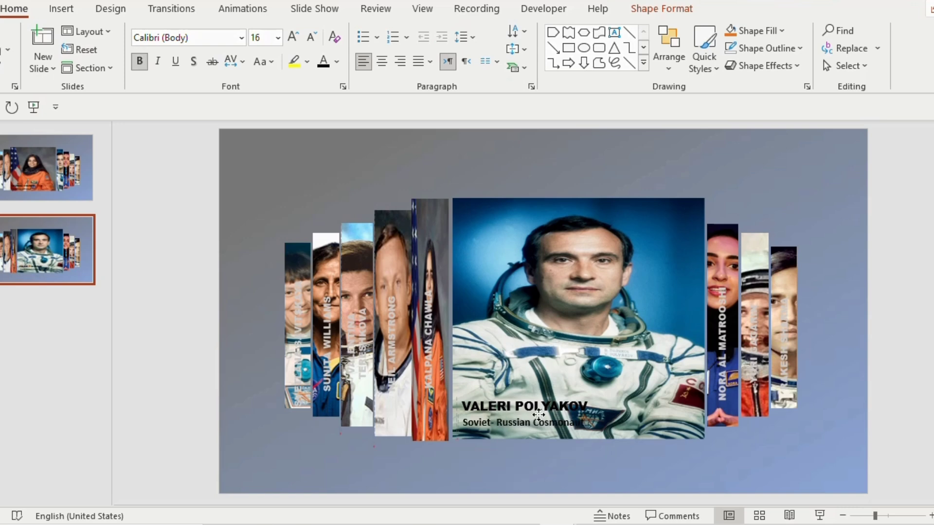
{"action": "left_click", "coordinate": [539, 415]}
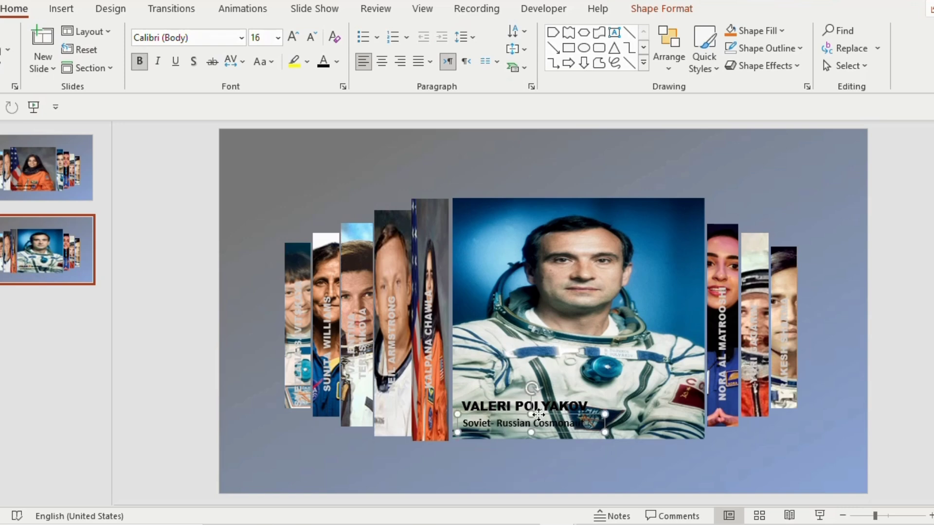
Duplicate slide 2 and crop the Valeri Polyakov portrait on the copy to a narrow strip beside Kalpana Chawla's.
{"action": "left_click", "coordinate": [15, 279]}
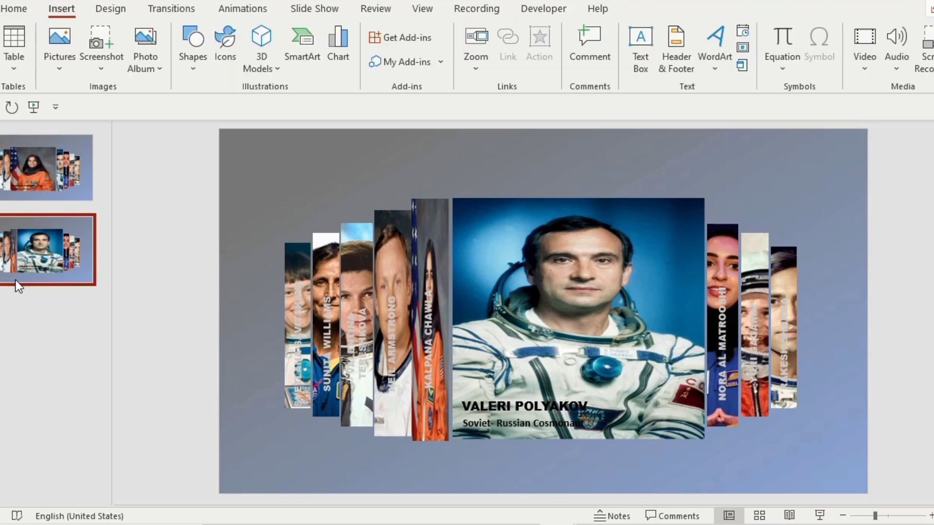
{"action": "key", "text": "ctrl+d"}
{"action": "left_click", "coordinate": [525, 294]}
{"action": "left_click_drag", "start_coordinate": [704, 312], "coordinate": [485, 309]}
Turn the VALERI POLYAKOV name into a smaller vertical light gray label on his strip and delete the Soviet- Russian Cosmonaut caption.
{"action": "left_click", "coordinate": [525, 406]}
{"action": "left_click_drag", "start_coordinate": [525, 382], "coordinate": [448, 405]}
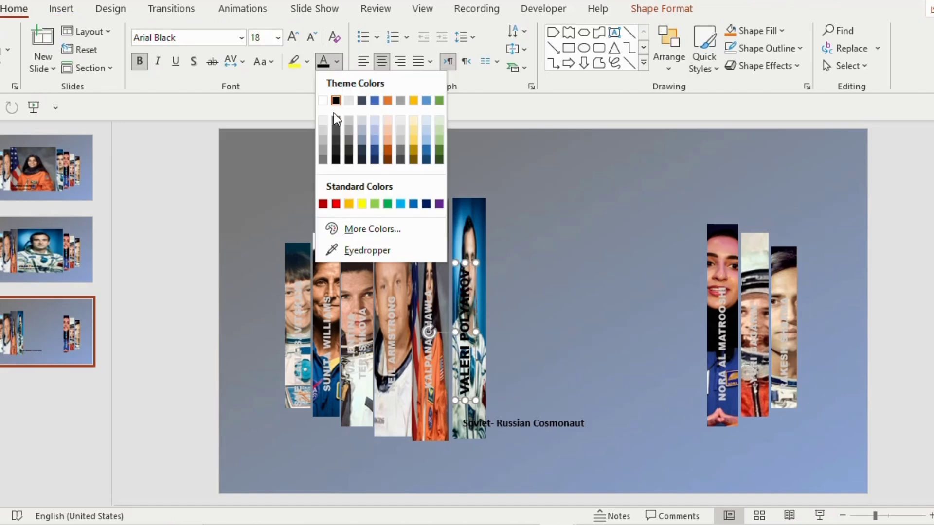
{"action": "left_click", "coordinate": [347, 120]}
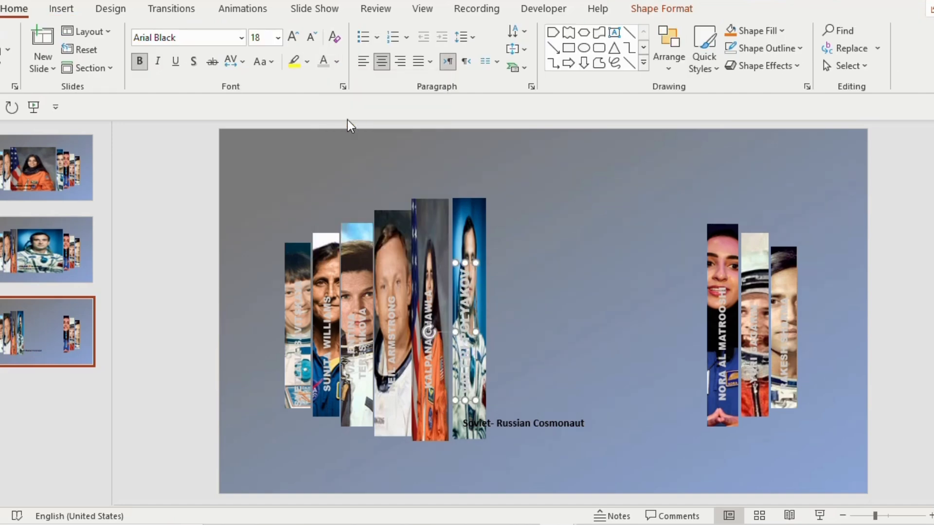
{"action": "left_click", "coordinate": [315, 39]}
{"action": "left_click", "coordinate": [521, 415]}
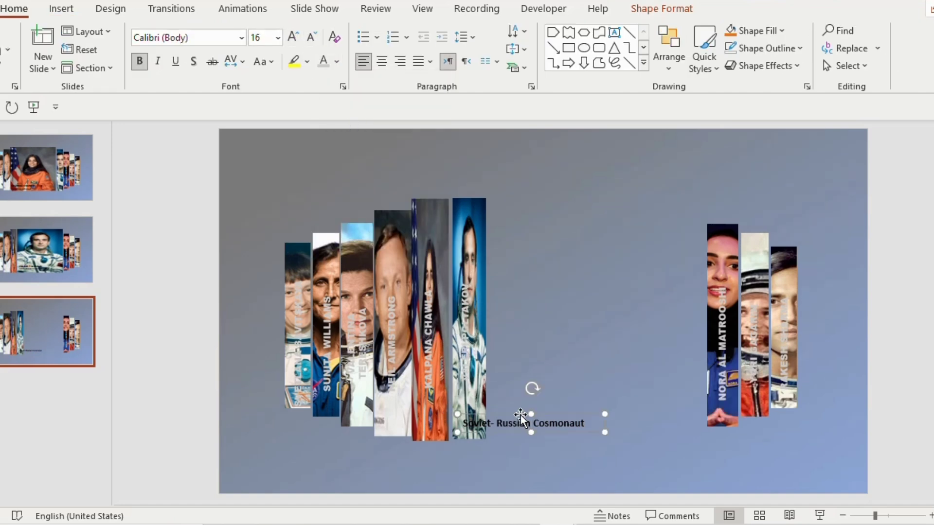
{"action": "key", "text": "Delete"}
Expand the Nora Al Matrooshi strip's crop into a large central portrait and set her name horizontally on its lower part.
{"action": "left_click", "coordinate": [724, 248]}
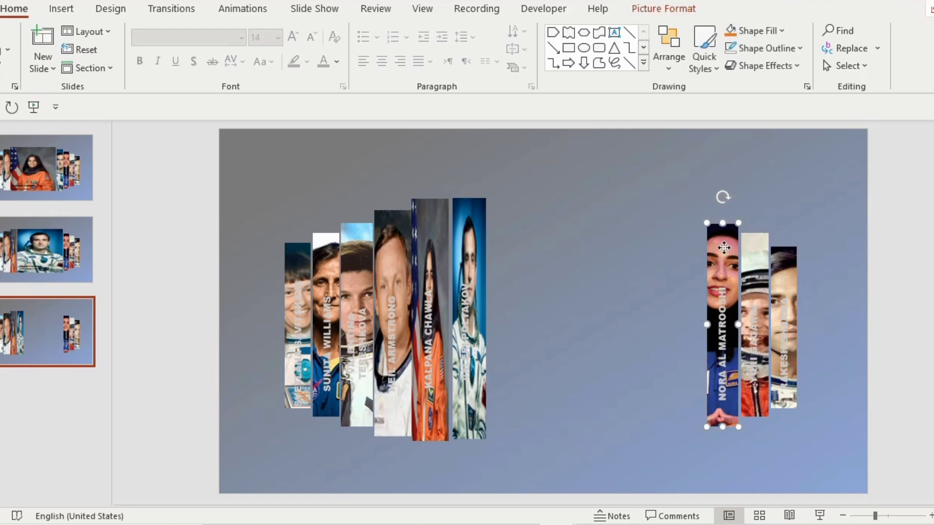
{"action": "left_click", "coordinate": [679, 11]}
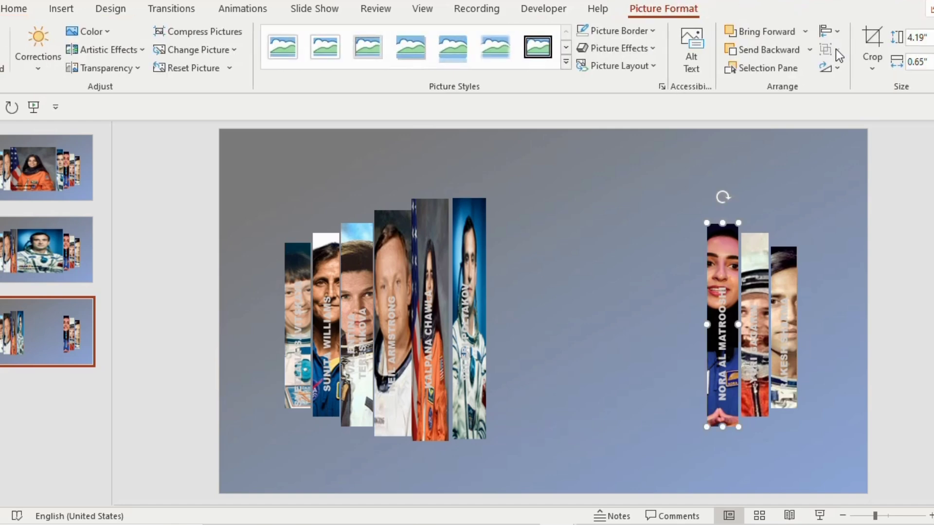
{"action": "left_click", "coordinate": [876, 41]}
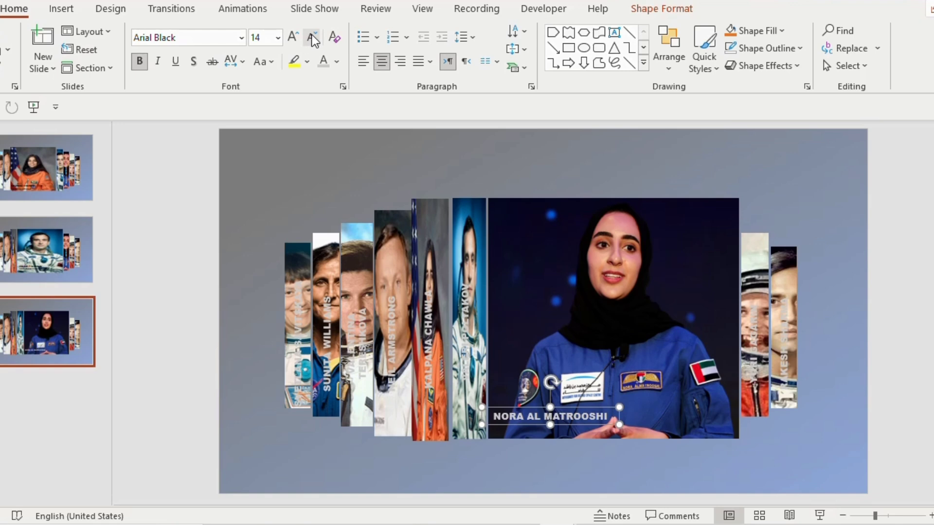
{"action": "left_click", "coordinate": [294, 37]}
{"action": "left_click", "coordinate": [293, 37]}
{"action": "mouse_move", "coordinate": [598, 475]}
{"action": "left_mouse_down"}
{"action": "mouse_move", "coordinate": [597, 403]}
{"action": "mouse_move", "coordinate": [643, 395]}
{"action": "left_mouse_up"}
{"action": "left_click_drag", "start_coordinate": [596, 389], "coordinate": [606, 410]}
Add a bold Emirati Astronaut caption beneath the NORA AL MATROOSHI name on the portrait.
{"action": "left_click", "coordinate": [614, 32]}
{"action": "left_click_drag", "start_coordinate": [494, 456], "coordinate": [634, 479]}
{"action": "type", "text": "Emirati"}
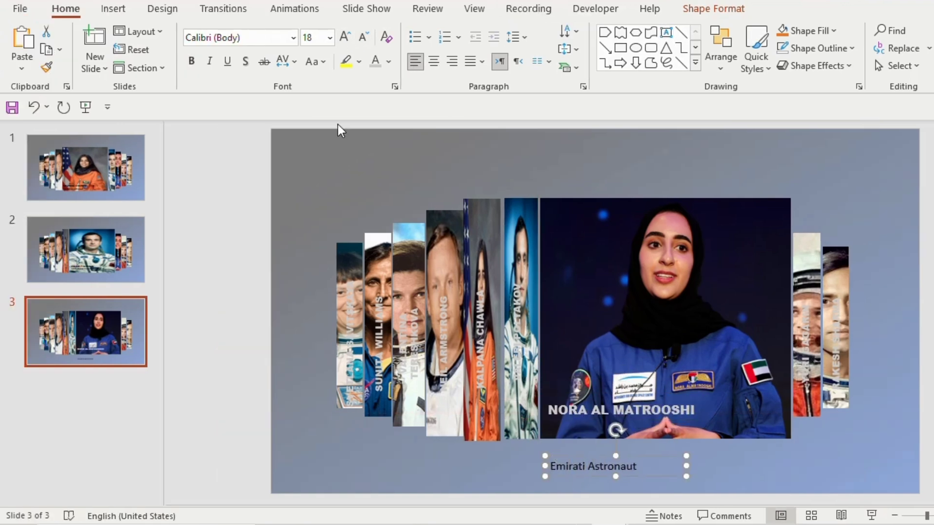
{"action": "left_click", "coordinate": [336, 61]}
{"action": "left_click", "coordinate": [293, 37]}
{"action": "left_click", "coordinate": [311, 38]}
{"action": "left_click", "coordinate": [311, 38]}
{"action": "left_click", "coordinate": [310, 38]}
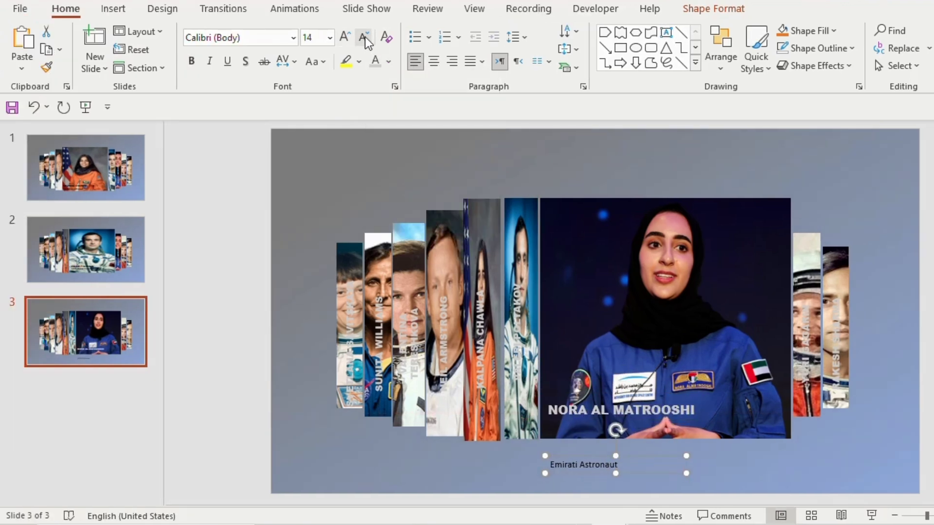
{"action": "left_click", "coordinate": [292, 37]}
{"action": "left_click", "coordinate": [140, 62]}
{"action": "left_click_drag", "start_coordinate": [559, 465], "coordinate": [578, 424]}
{"action": "left_click", "coordinate": [884, 183]}
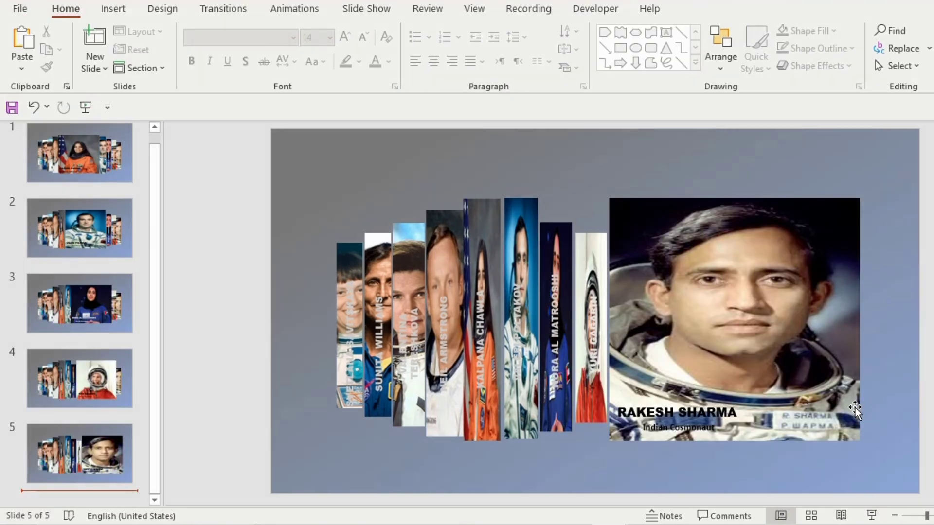
Duplicate slide 1 to the end of the deck and crop the copy's Kalpana Chawla portrait to a narrow strip beside Valeri Polyakov's.
{"action": "left_click", "coordinate": [88, 135]}
{"action": "key", "text": "ctrl+d"}
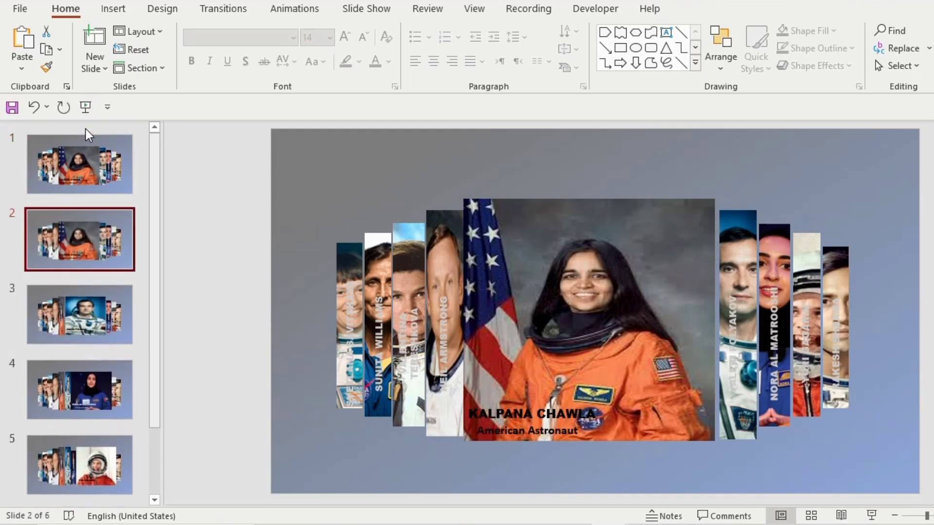
{"action": "left_click_drag", "start_coordinate": [43, 214], "coordinate": [42, 429]}
{"action": "left_click", "coordinate": [491, 253]}
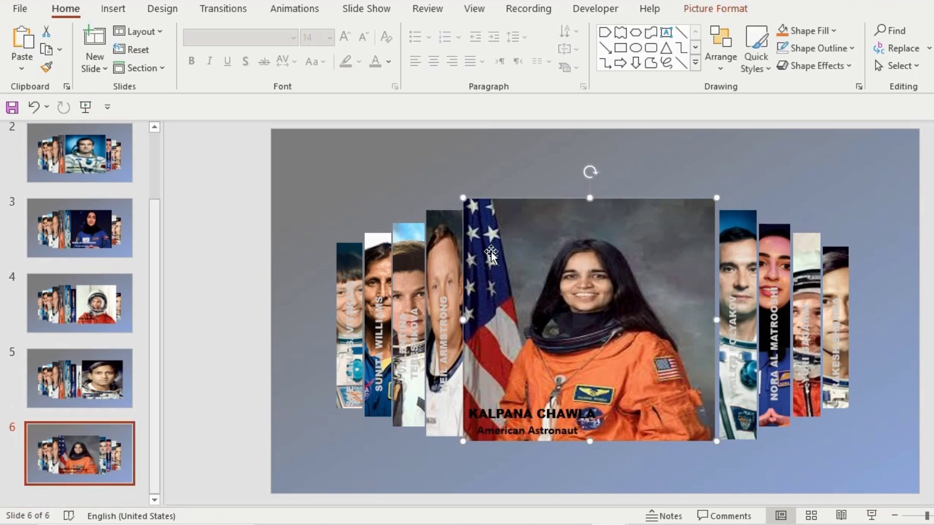
{"action": "left_click_drag", "start_coordinate": [462, 321], "coordinate": [617, 313]}
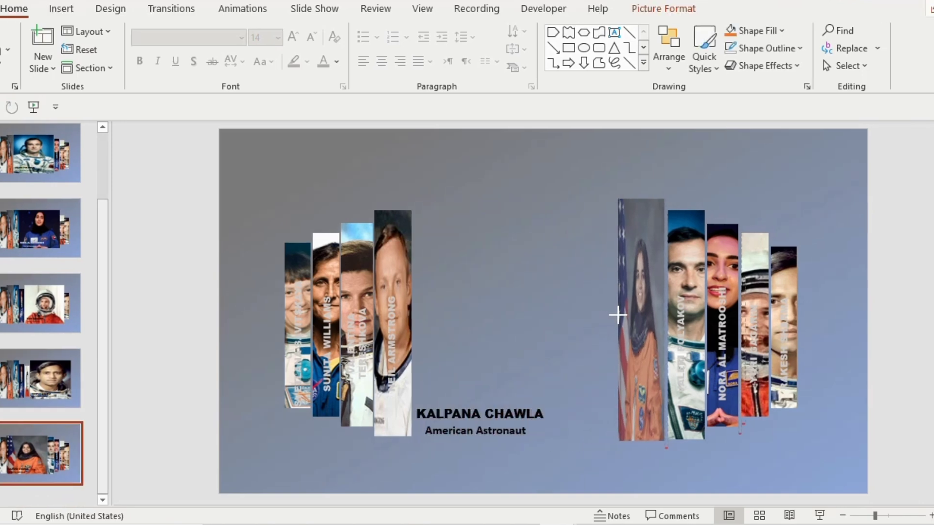
Turn the KALPANA CHAWLA name into a vertical white 14 pt label on her strip and delete the American Astronaut caption.
{"action": "left_click", "coordinate": [479, 414]}
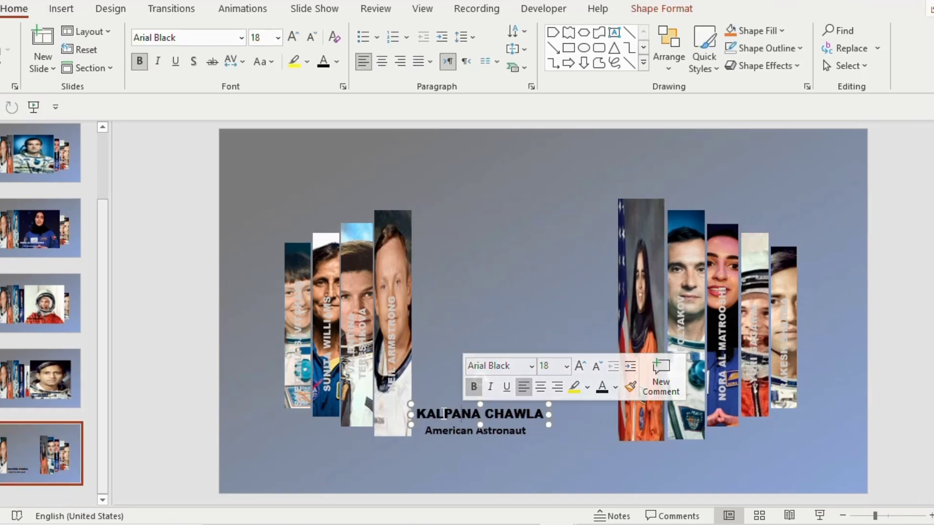
{"action": "left_click_drag", "start_coordinate": [480, 396], "coordinate": [389, 414]}
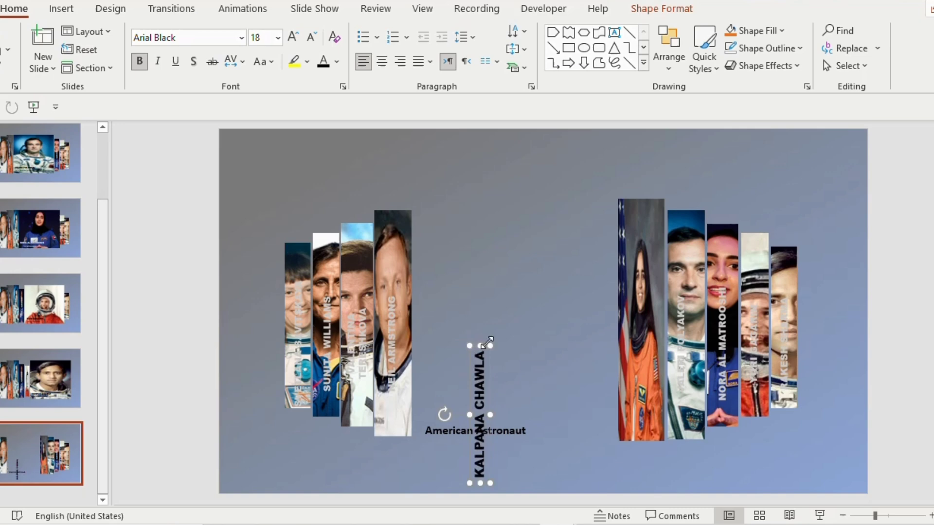
{"action": "left_click_drag", "start_coordinate": [487, 342], "coordinate": [534, 319]}
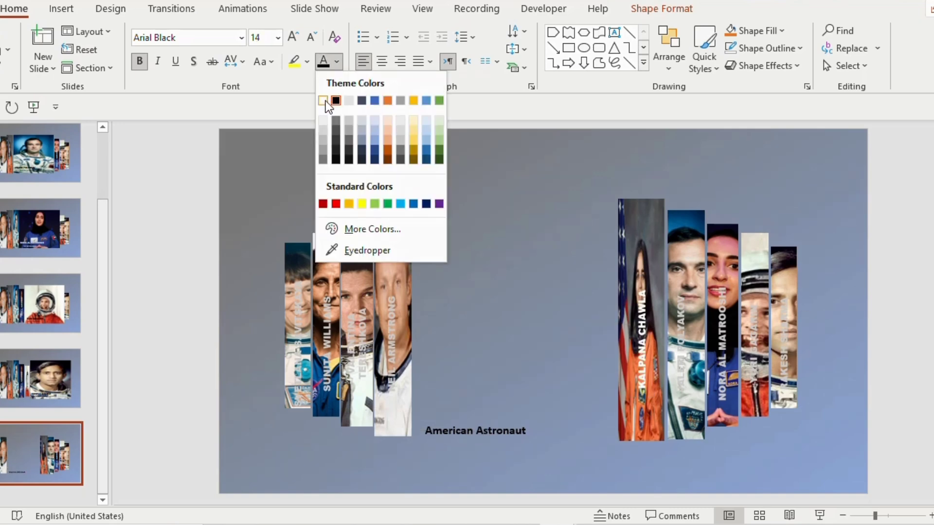
{"action": "left_click", "coordinate": [324, 100]}
{"action": "left_click", "coordinate": [488, 435]}
{"action": "key", "text": "Delete"}
Expand the Neil Armstrong strip's crop to a central frame 5" high and 5.04" wide, reaching Kalpana Chawla's strip.
{"action": "left_click", "coordinate": [392, 341]}
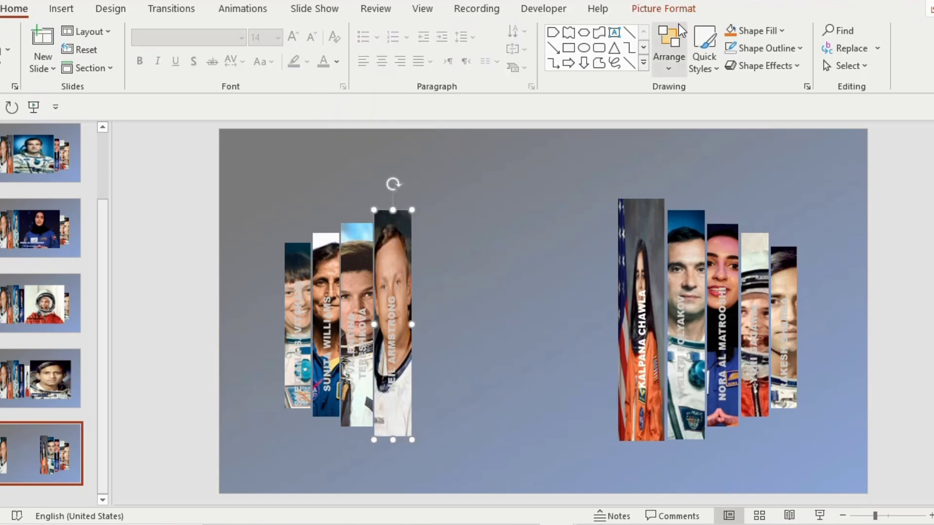
{"action": "left_click", "coordinate": [663, 8]}
{"action": "left_click", "coordinate": [872, 39]}
{"action": "left_click_drag", "start_coordinate": [410, 329], "coordinate": [616, 329]}
{"action": "left_click_drag", "start_coordinate": [496, 434], "coordinate": [496, 440]}
{"action": "left_click_drag", "start_coordinate": [495, 207], "coordinate": [496, 200]}
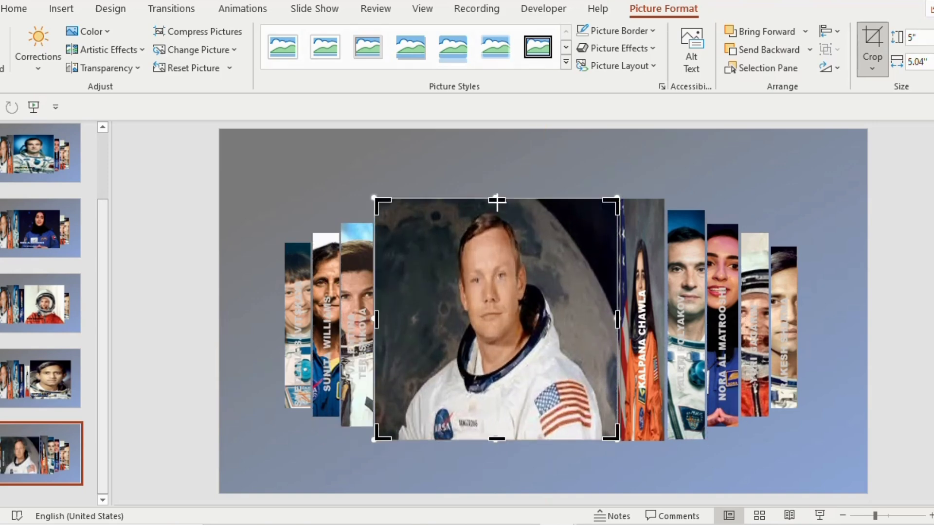
Set NEIL ARMSTRONG horizontally in black on the portrait's lower part and place a bold caption beneath the name.
{"action": "left_click", "coordinate": [390, 291]}
{"action": "left_click_drag", "start_coordinate": [363, 343], "coordinate": [440, 396]}
{"action": "left_click", "coordinate": [336, 61]}
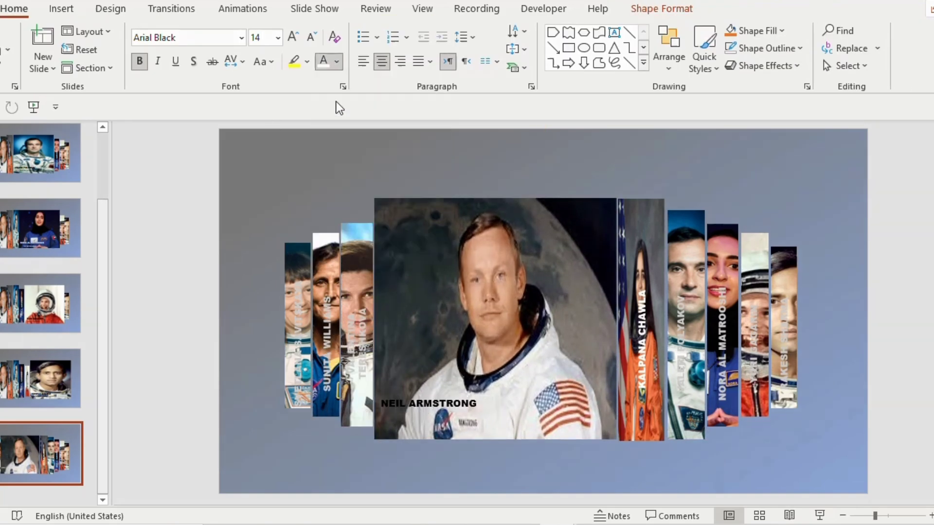
{"action": "left_click", "coordinate": [335, 107]}
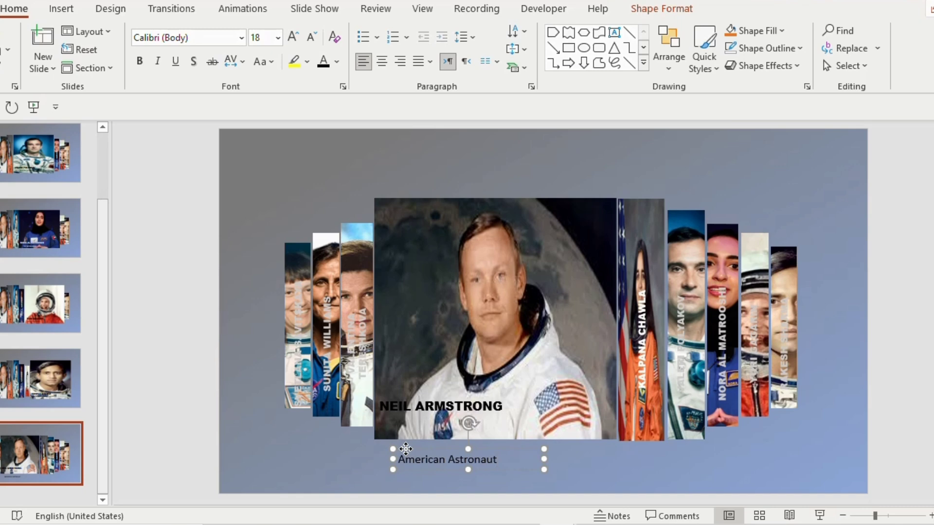
{"action": "left_click", "coordinate": [140, 61]}
{"action": "left_click", "coordinate": [311, 37]}
{"action": "left_click", "coordinate": [311, 37]}
{"action": "left_click_drag", "start_coordinate": [429, 450], "coordinate": [417, 414]}
{"action": "left_click", "coordinate": [292, 37]}
{"action": "left_click", "coordinate": [310, 36]}
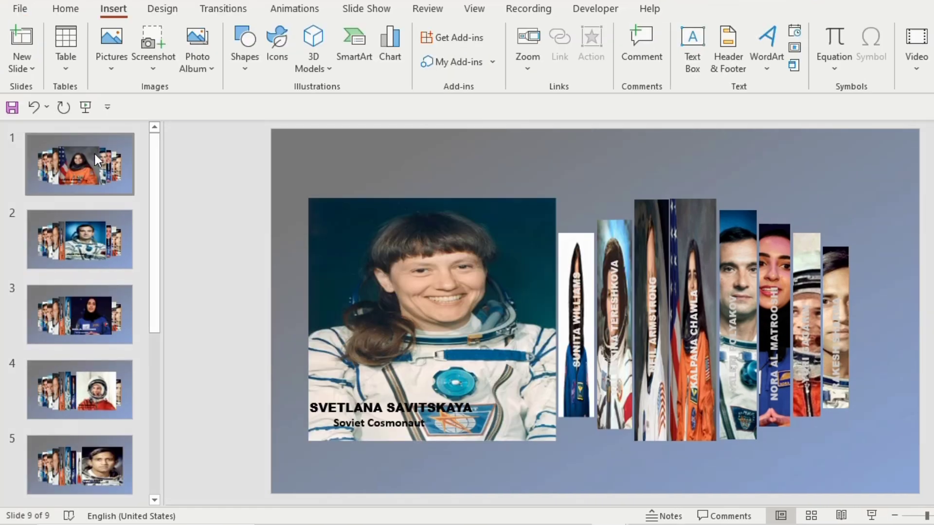
Hyperlink the central Kalpana Chawla portrait on slide 1 to Slide 1 of this document.
{"action": "left_click", "coordinate": [95, 151]}
{"action": "left_click", "coordinate": [582, 246]}
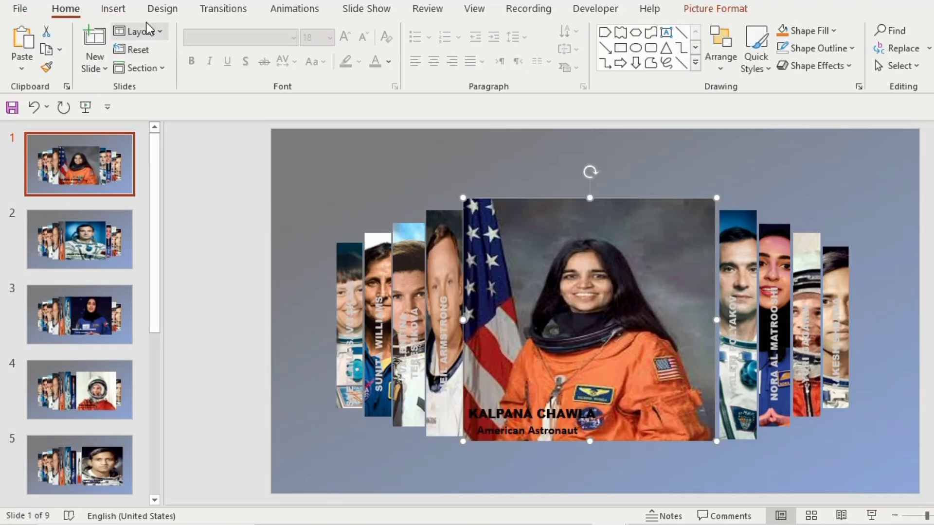
{"action": "left_click", "coordinate": [119, 13]}
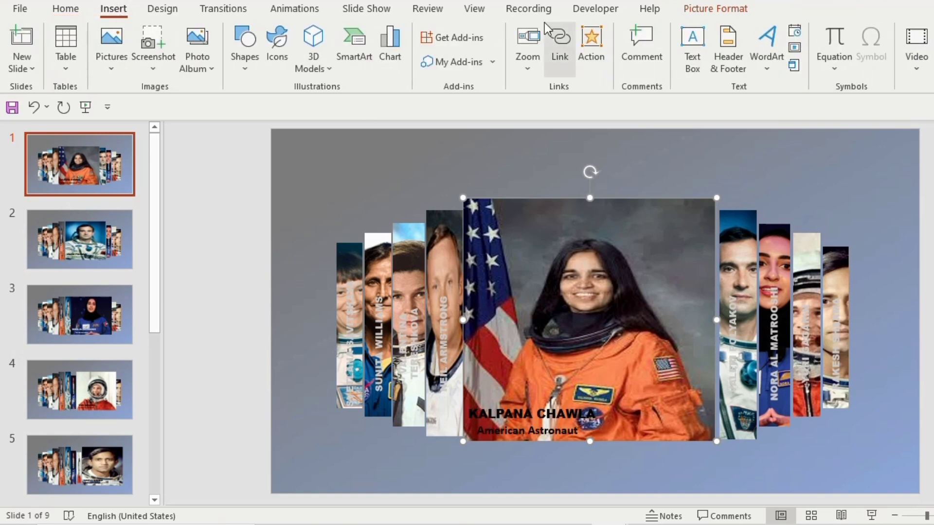
{"action": "left_click", "coordinate": [563, 61]}
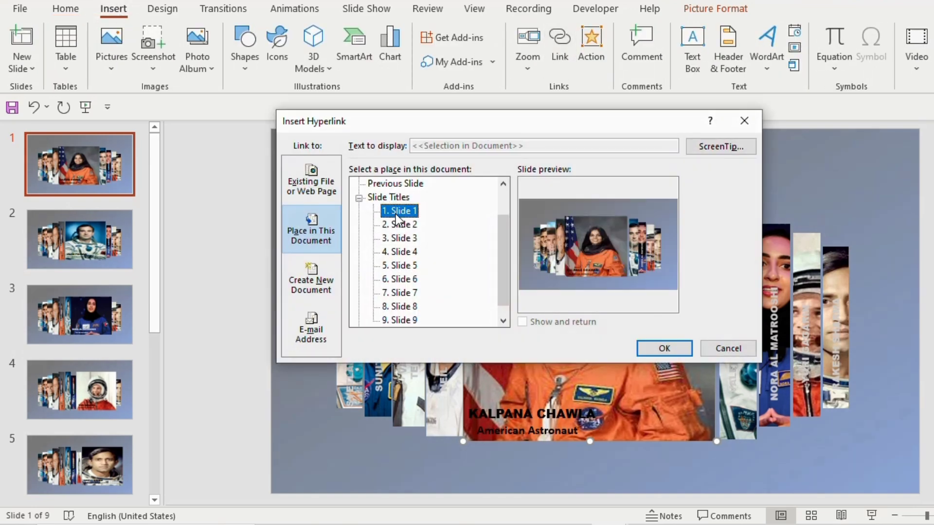
{"action": "left_click", "coordinate": [664, 348]}
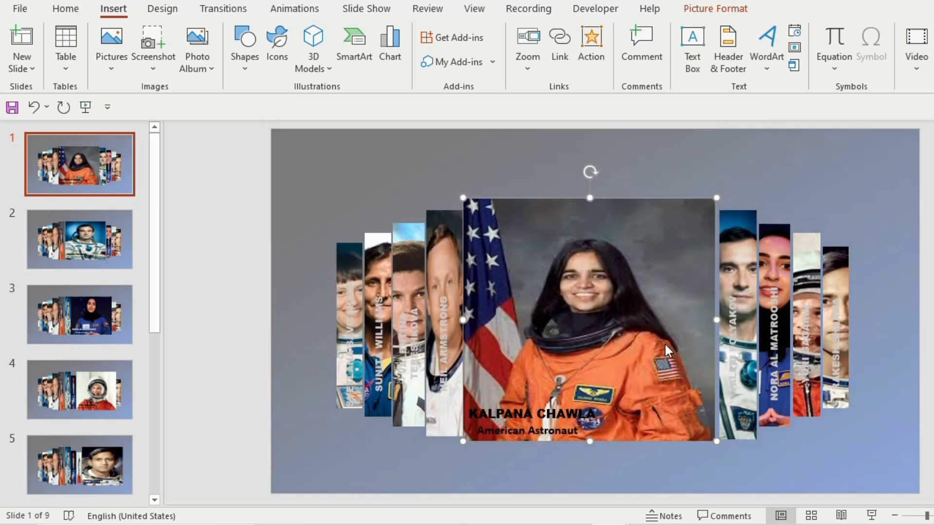
Hyperlink the Valeri Polyakov strip on slide 1 to Slide 2 and the Nora Al Matrooshi strip to Slide 3.
{"action": "left_click", "coordinate": [738, 224]}
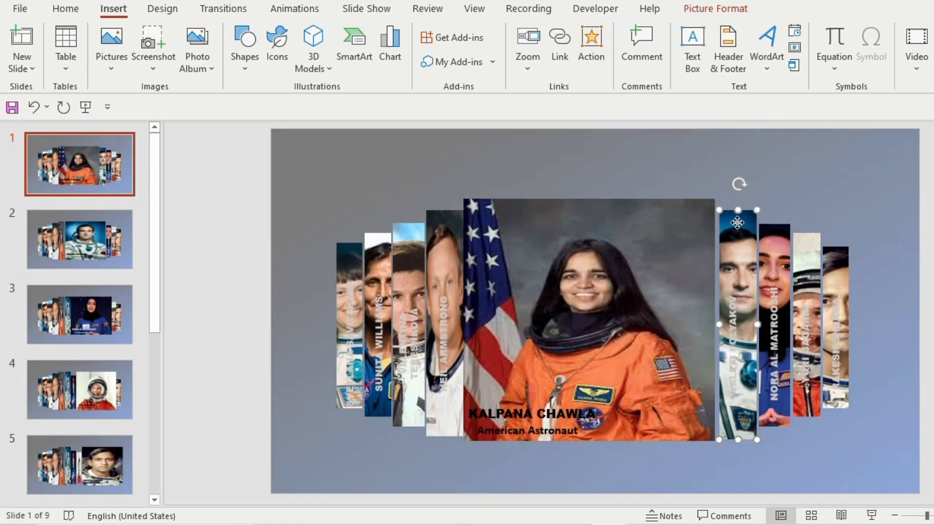
{"action": "left_click", "coordinate": [566, 66]}
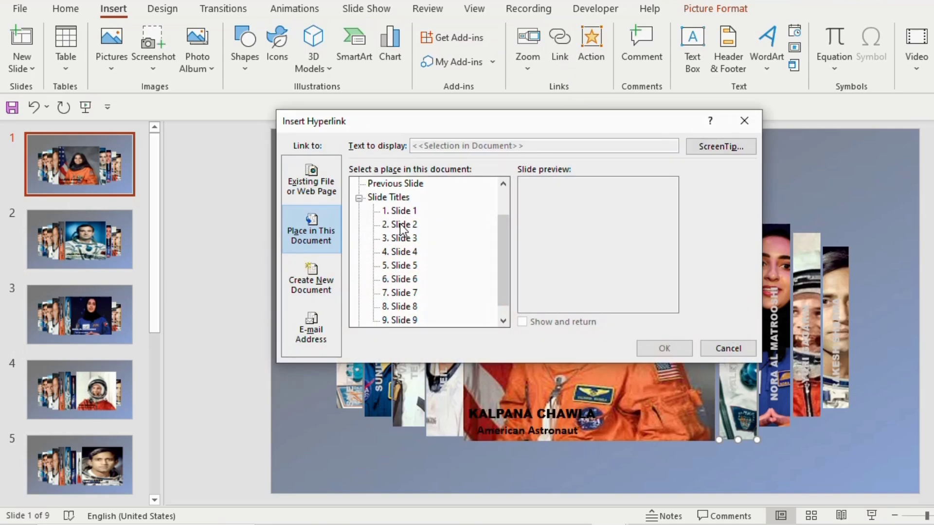
{"action": "left_click", "coordinate": [400, 225]}
{"action": "left_click", "coordinate": [662, 347]}
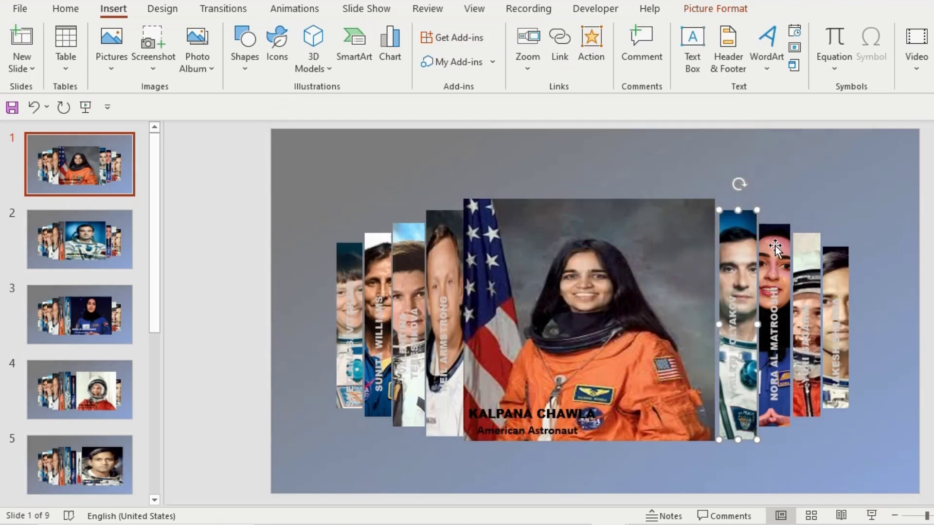
{"action": "left_click", "coordinate": [775, 249]}
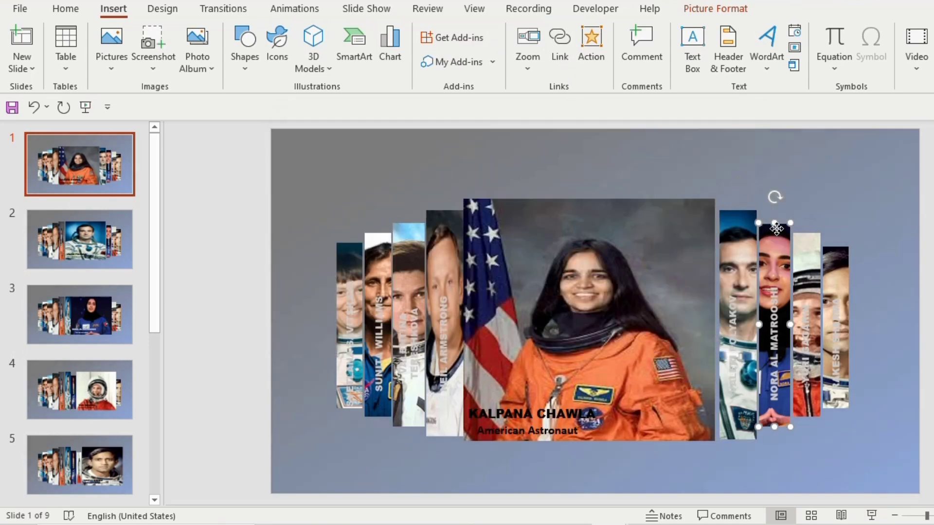
{"action": "left_click", "coordinate": [561, 58]}
{"action": "left_click", "coordinate": [400, 238]}
{"action": "left_click", "coordinate": [665, 348]}
Hyperlink the Yuri Gagarin strip on slide 1 to Slide 4 and the Rakesh Sharma strip to Slide 5.
{"action": "left_click", "coordinate": [806, 292]}
{"action": "left_click", "coordinate": [560, 57]}
{"action": "left_click", "coordinate": [400, 252]}
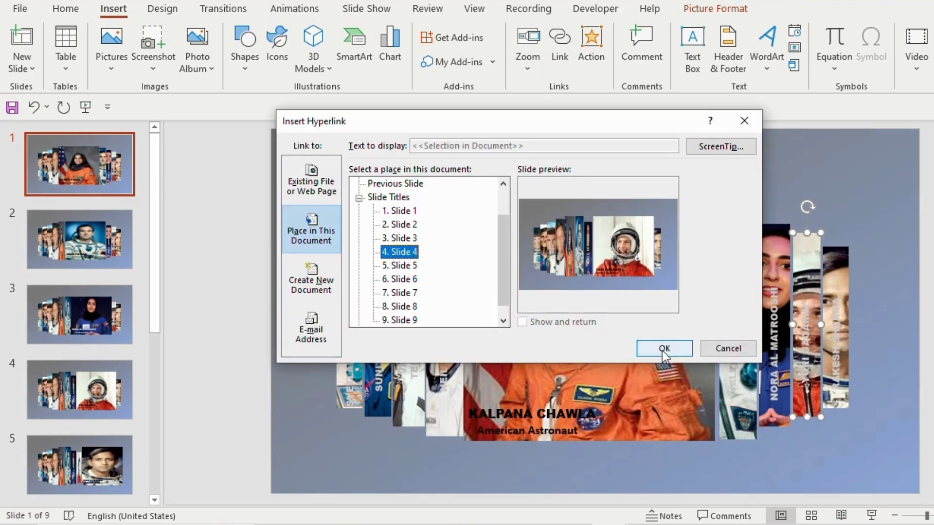
{"action": "left_click", "coordinate": [665, 349]}
{"action": "left_click", "coordinate": [836, 331]}
{"action": "key", "text": "ctrl+k"}
{"action": "left_click", "coordinate": [399, 265]}
{"action": "left_click", "coordinate": [656, 346]}
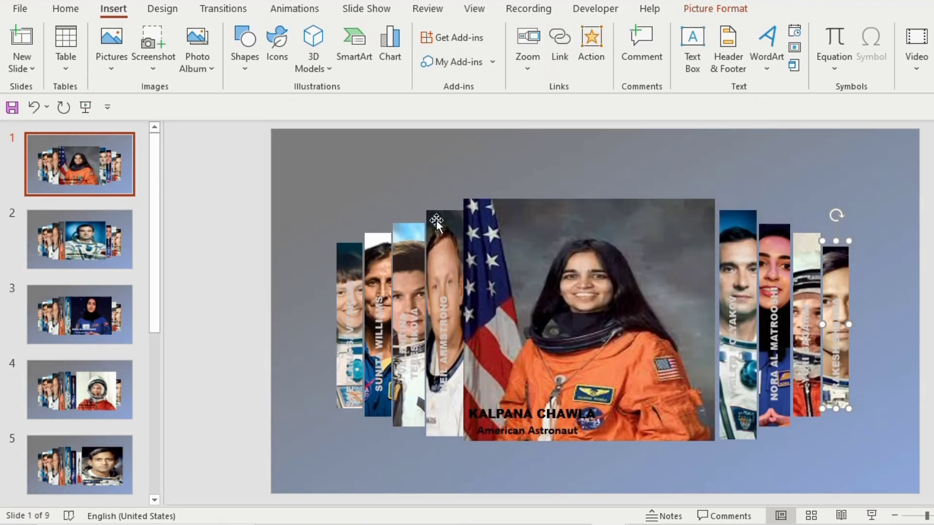
Hyperlink the Neil Armstrong strip on slide 1 to Slide 6 and the Valentina Tereshkova strip to Slide 7.
{"action": "left_click_drag", "start_coordinate": [155, 295], "coordinate": [159, 445]}
{"action": "left_click", "coordinate": [443, 253]}
{"action": "left_click", "coordinate": [559, 63]}
{"action": "left_click", "coordinate": [400, 278]}
{"action": "left_click", "coordinate": [652, 348]}
{"action": "left_click", "coordinate": [408, 263]}
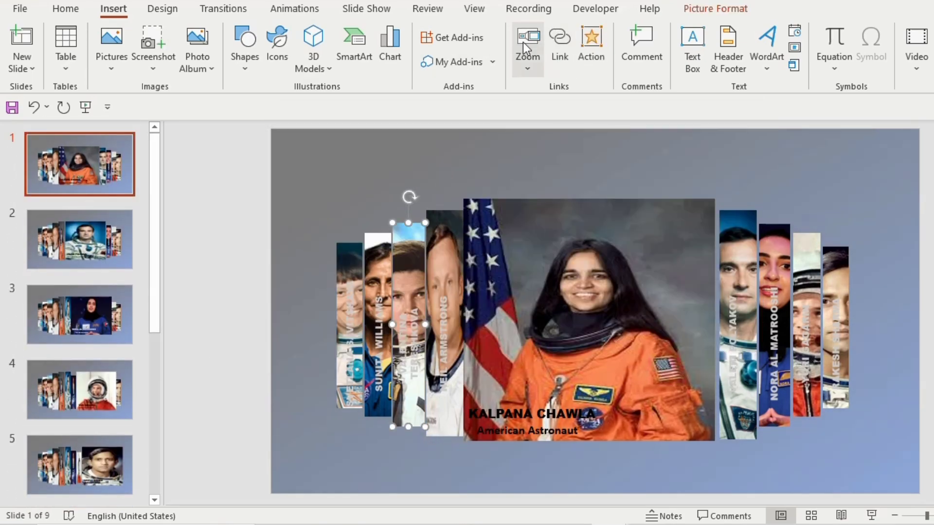
{"action": "left_click", "coordinate": [559, 51]}
{"action": "left_click", "coordinate": [399, 292]}
{"action": "left_click", "coordinate": [663, 348]}
Hyperlink the Sunita Williams strip on slide 1 to Slide 8 and the Svetlana Savitskaya strip to Slide 9.
{"action": "left_click", "coordinate": [378, 253]}
{"action": "left_click", "coordinate": [559, 51]}
{"action": "left_click", "coordinate": [399, 307]}
{"action": "left_click", "coordinate": [663, 349]}
{"action": "left_click", "coordinate": [348, 266]}
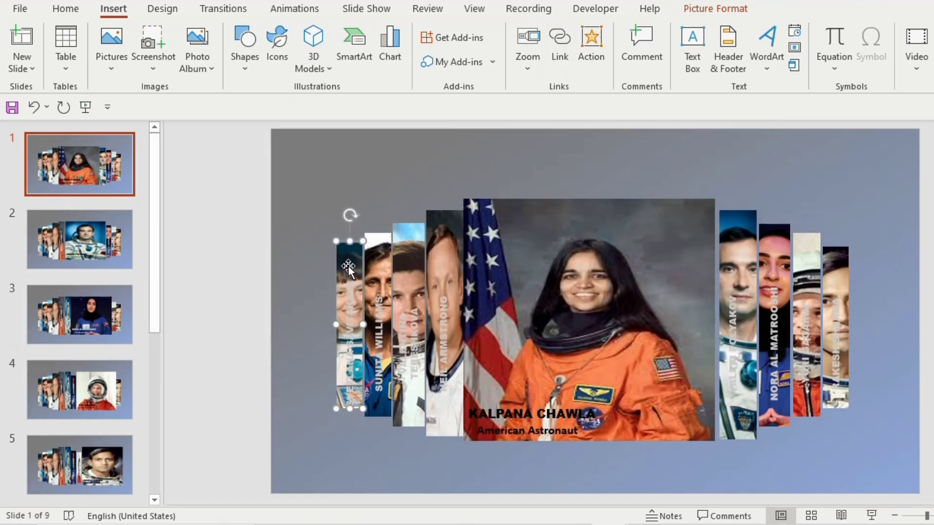
{"action": "left_click", "coordinate": [561, 58]}
{"action": "left_click", "coordinate": [409, 319]}
{"action": "left_click", "coordinate": [656, 346]}
{"action": "key", "text": "Escape"}
Apply the Morph transition to slide 1 and start the slide show from that slide.
{"action": "left_click", "coordinate": [223, 9]}
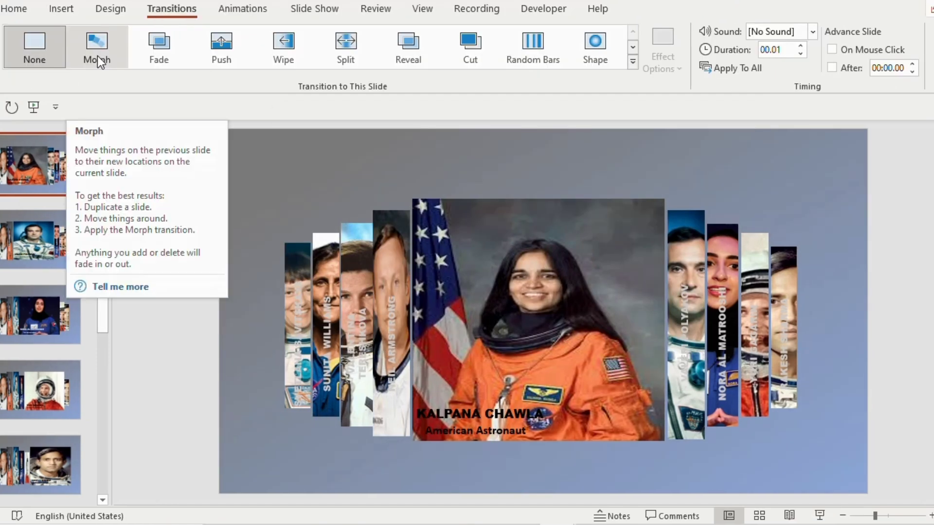
{"action": "left_click", "coordinate": [99, 48]}
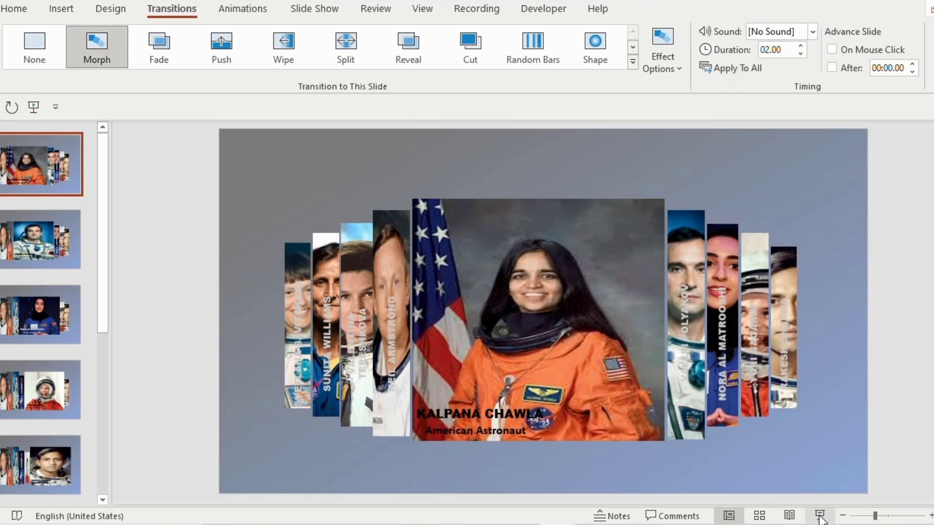
{"action": "left_click", "coordinate": [820, 517]}
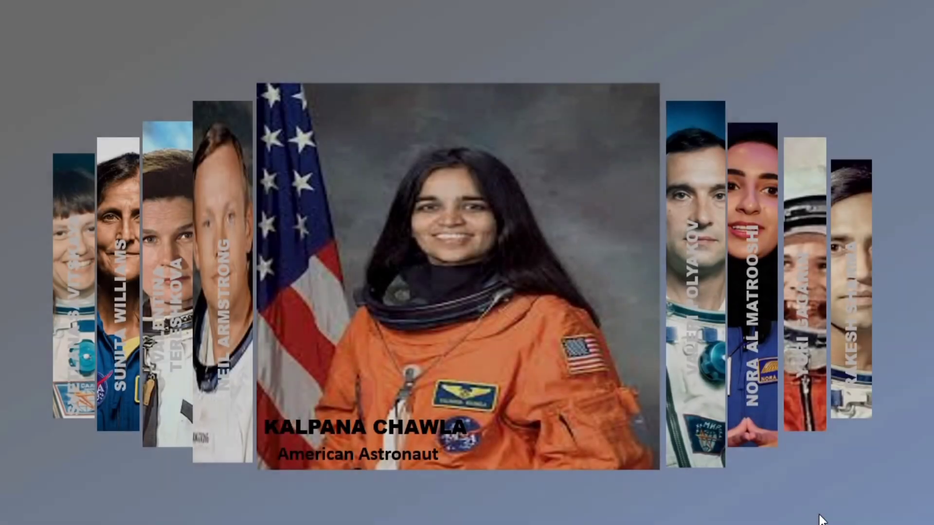